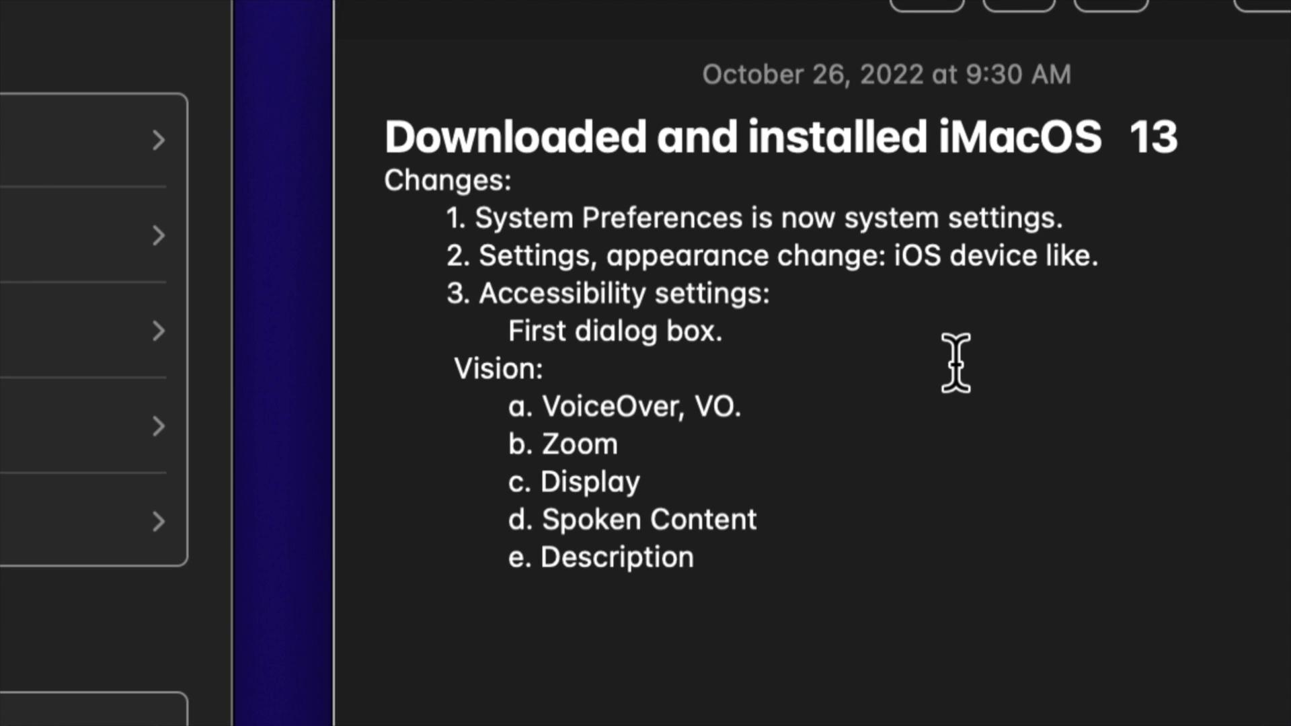
# Open the Accessibility section of System Settings and view the Descriptions page among the Vision options
pyautogui.hotkey('alt', 'shift', 'Right')
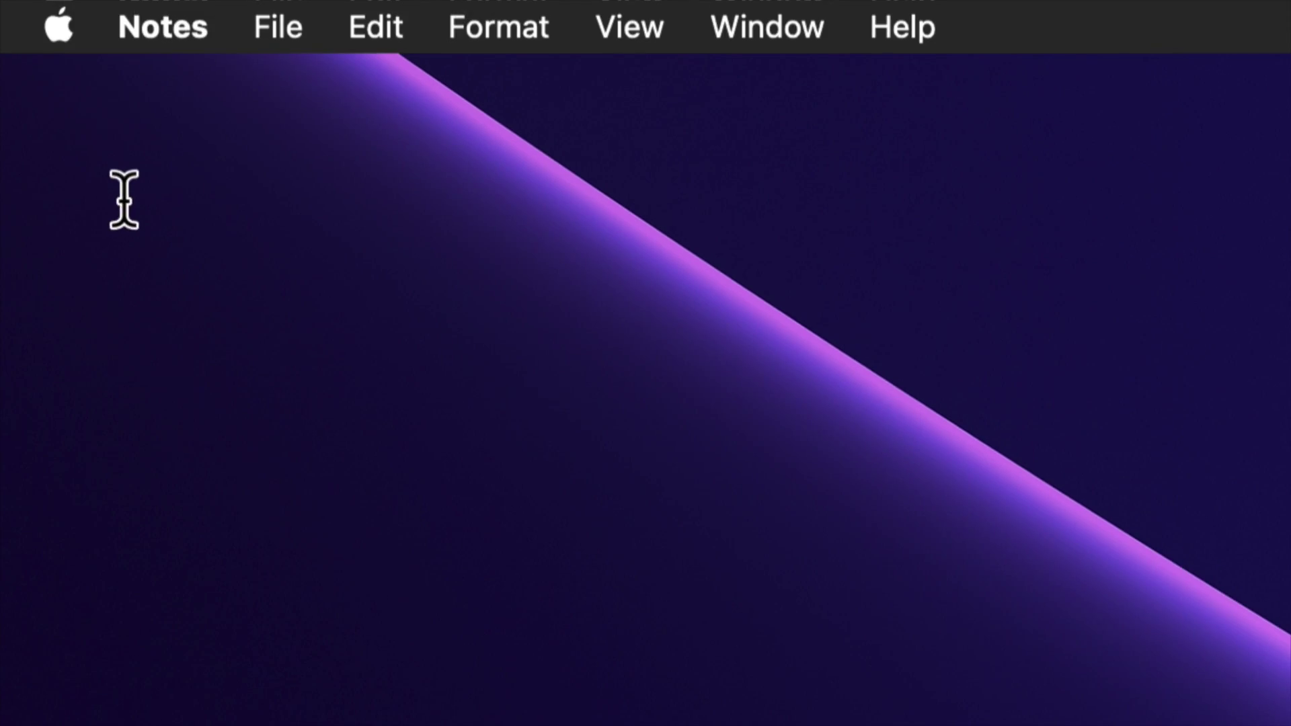
pyautogui.click(49, 44)
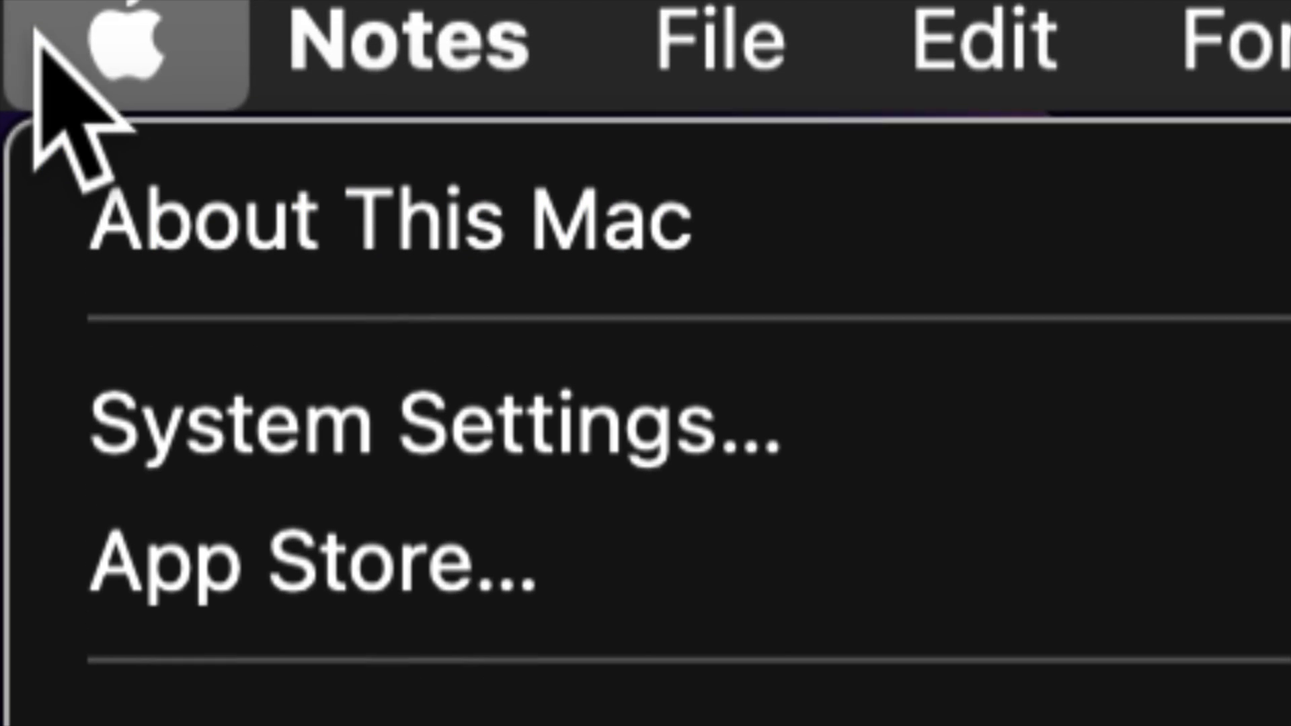
pyautogui.click(37, 27)
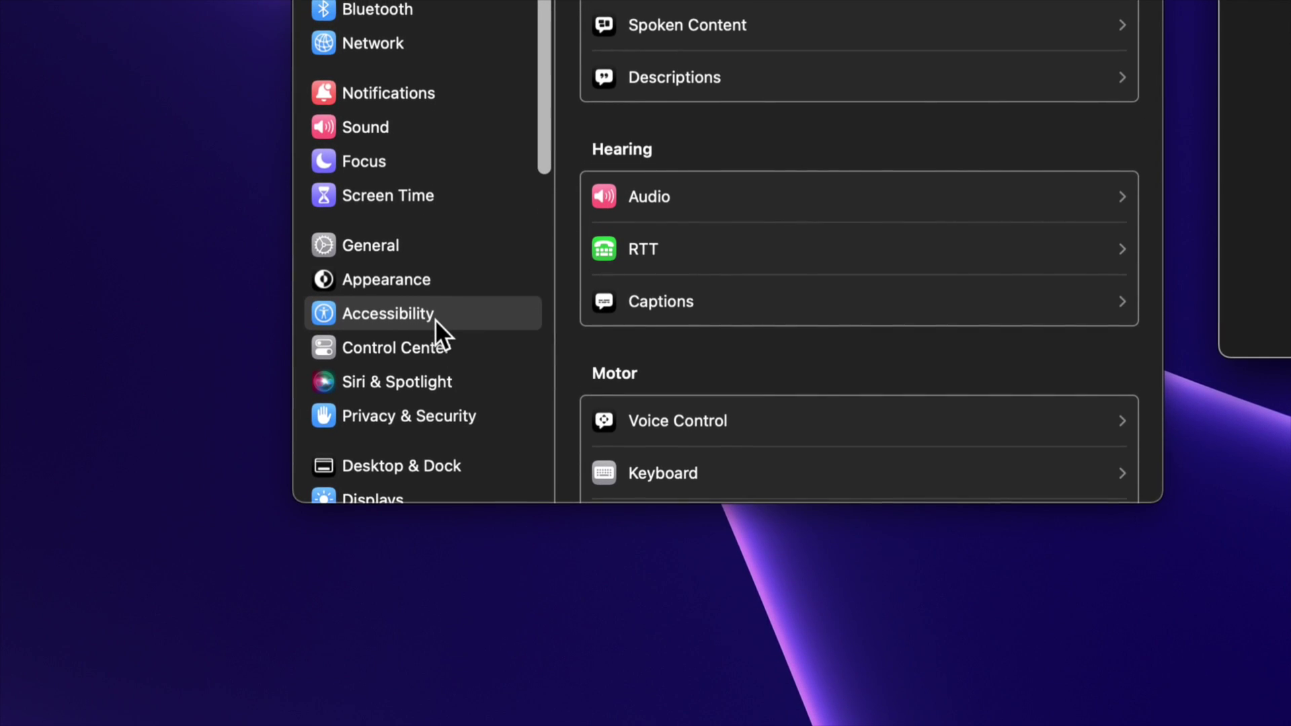
pyautogui.click(434, 315)
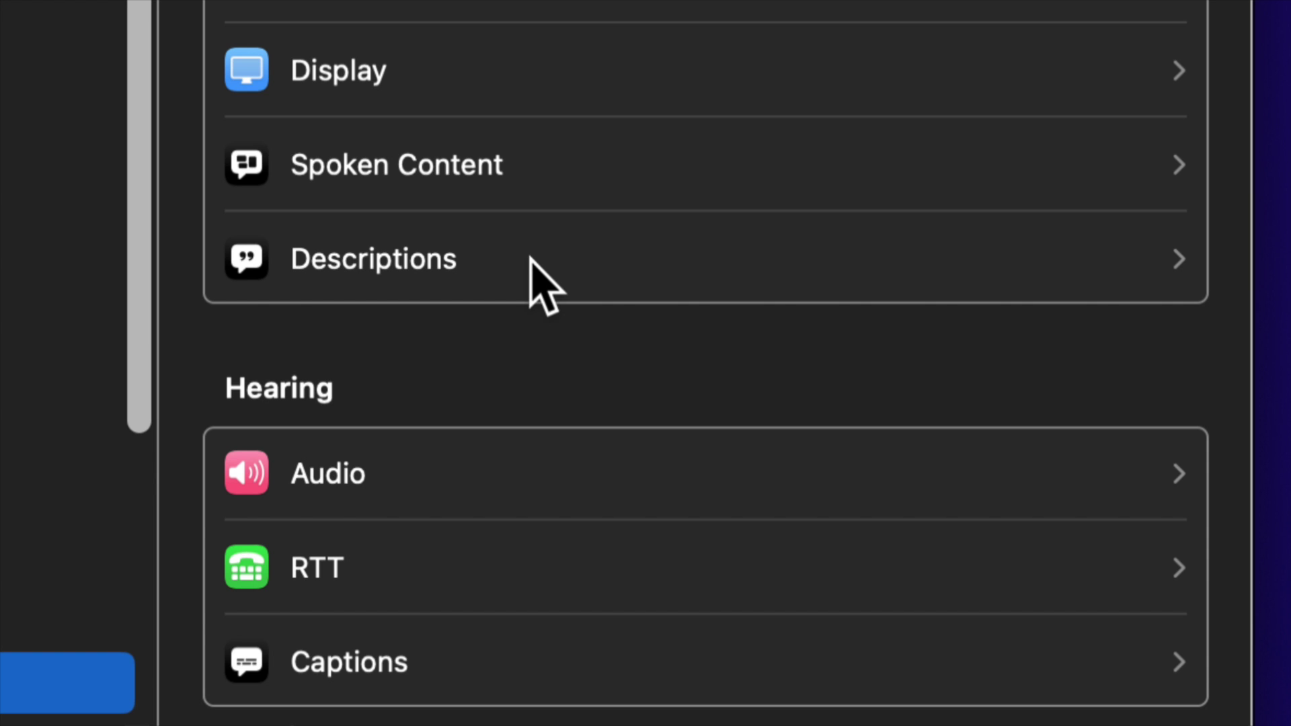
pyautogui.click(530, 257)
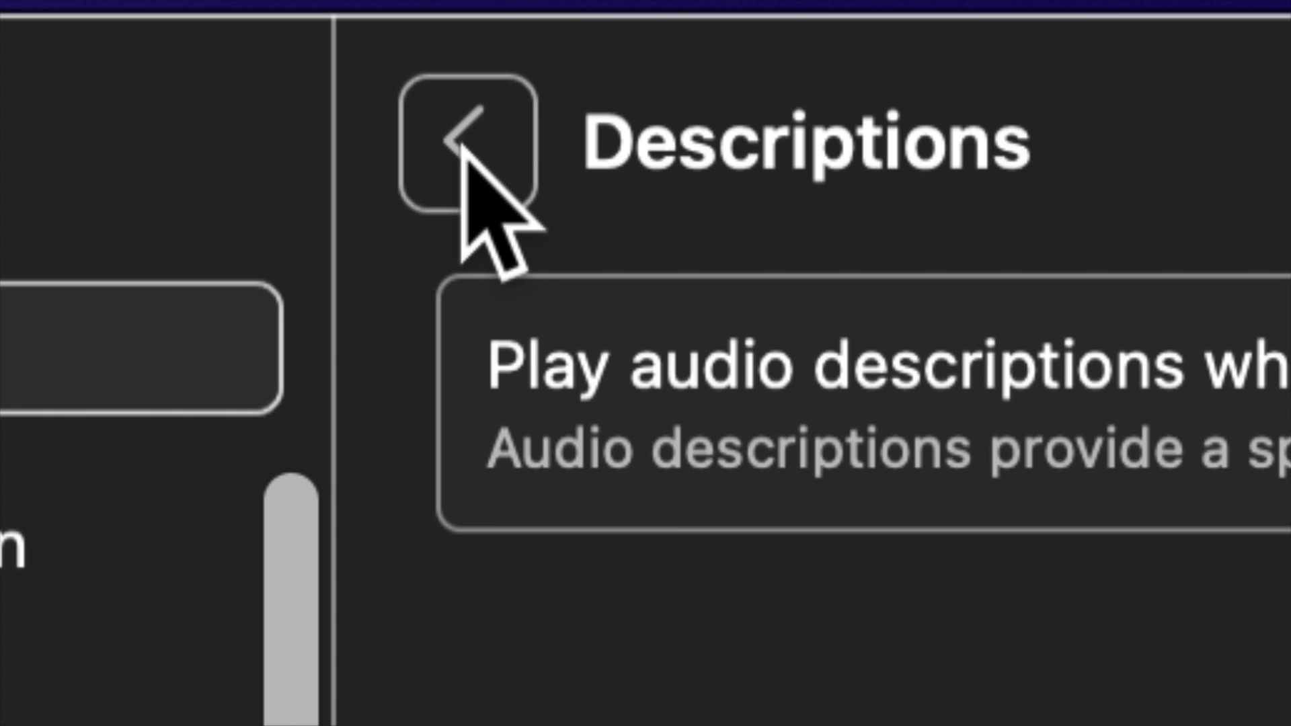
pyautogui.click(464, 151)
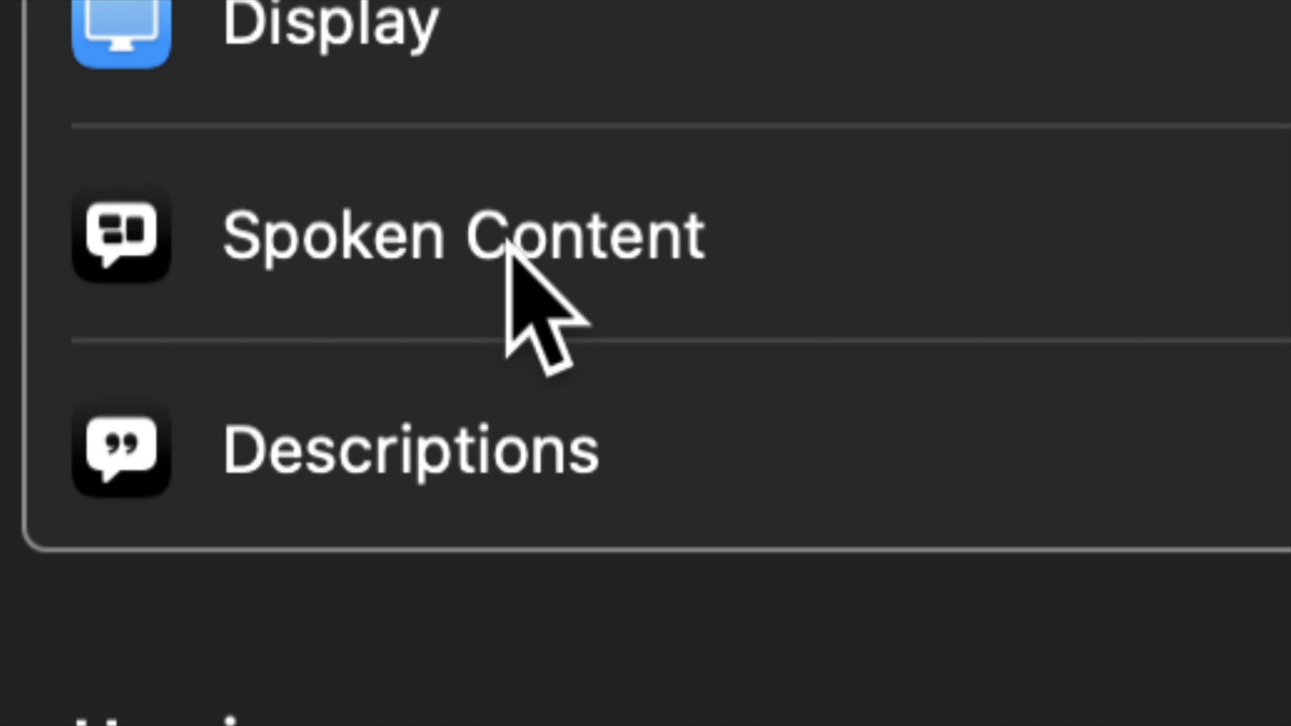
# Set the Spoken Content system voice to Samantha (Enhanced)
pyautogui.click(509, 246)
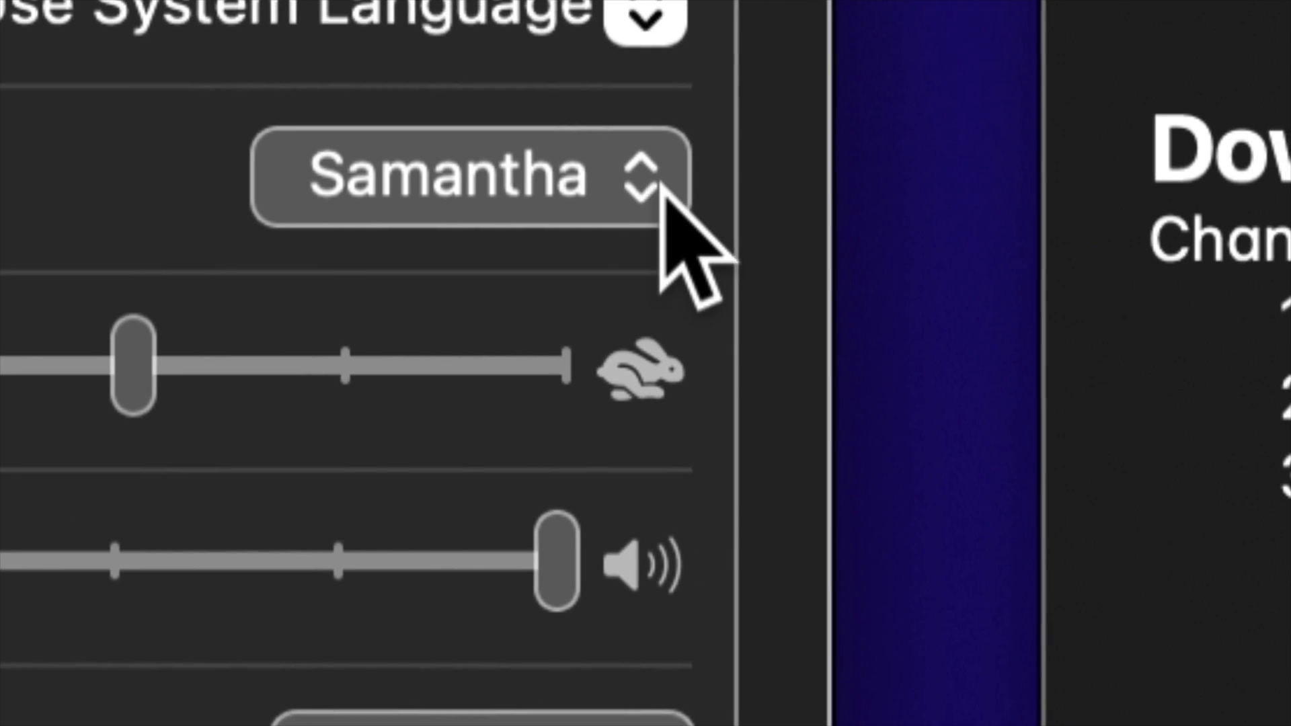
pyautogui.click(833, 153)
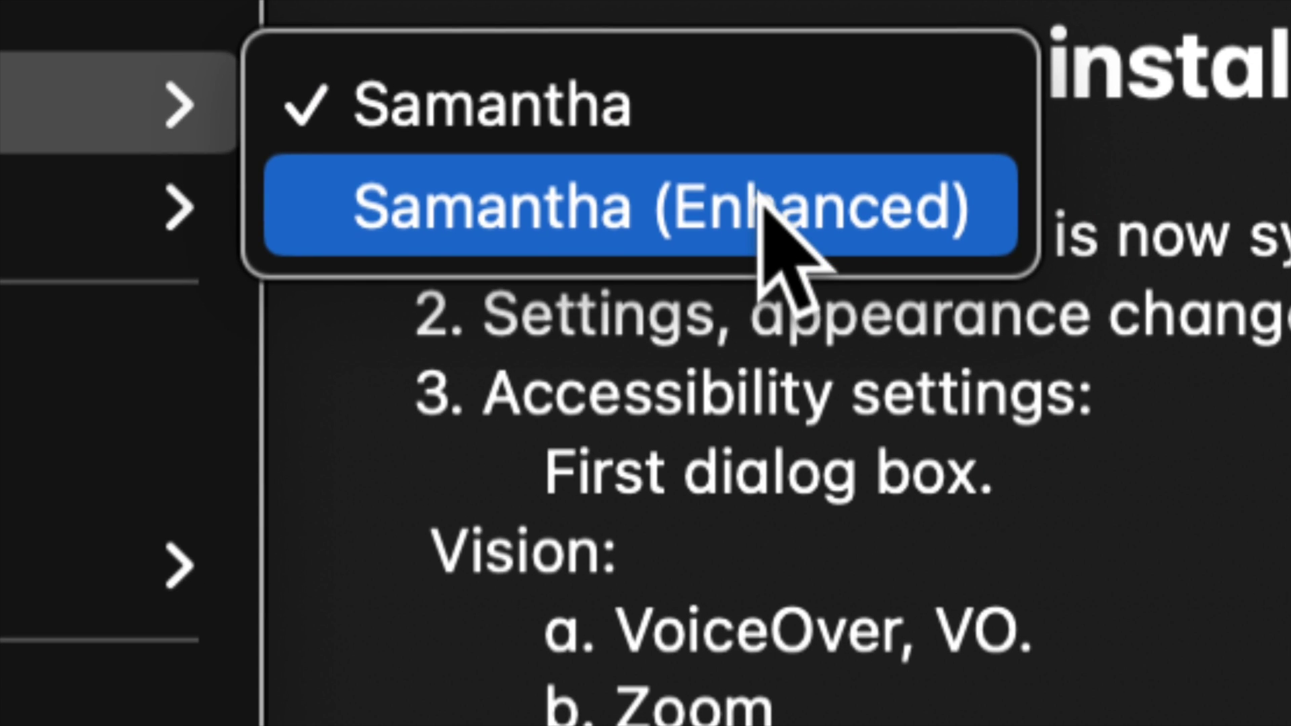
pyautogui.click(760, 205)
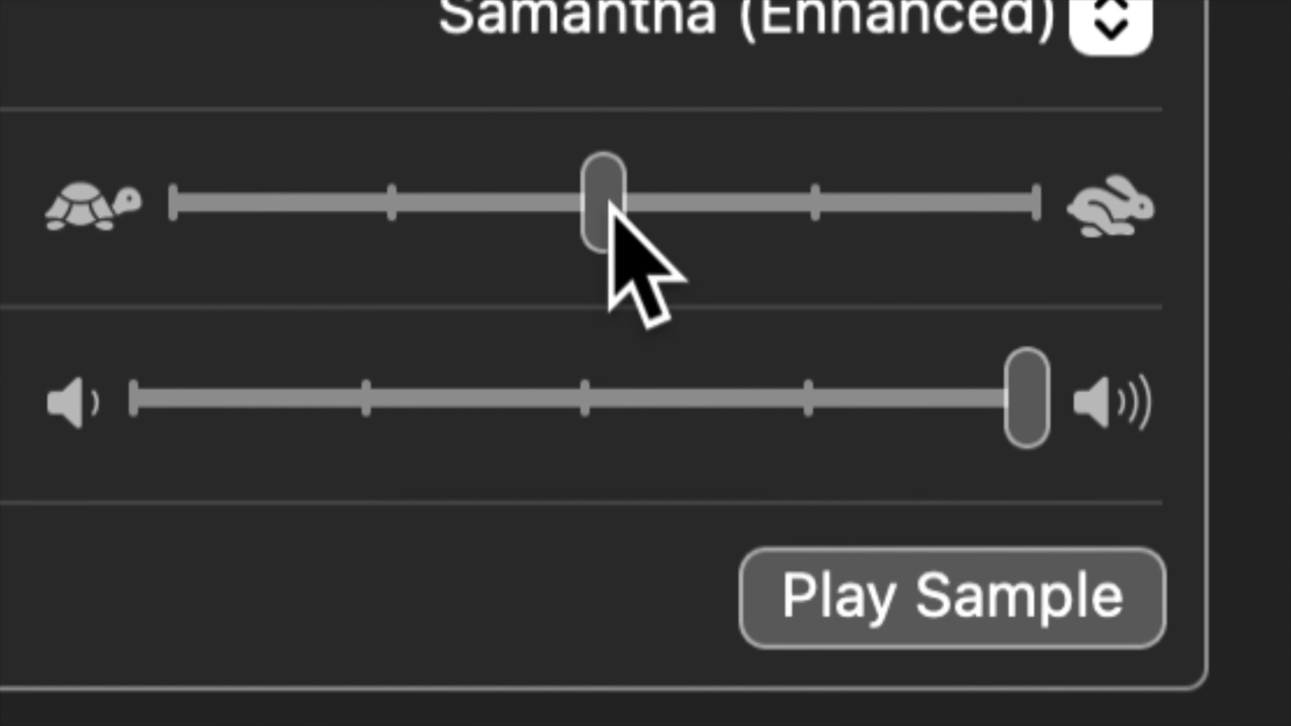
# Set the speaking rate a little faster than the middle mark, playing the voice sample to check the speed
pyautogui.moveTo(608, 202); pyautogui.dragTo(747, 202)
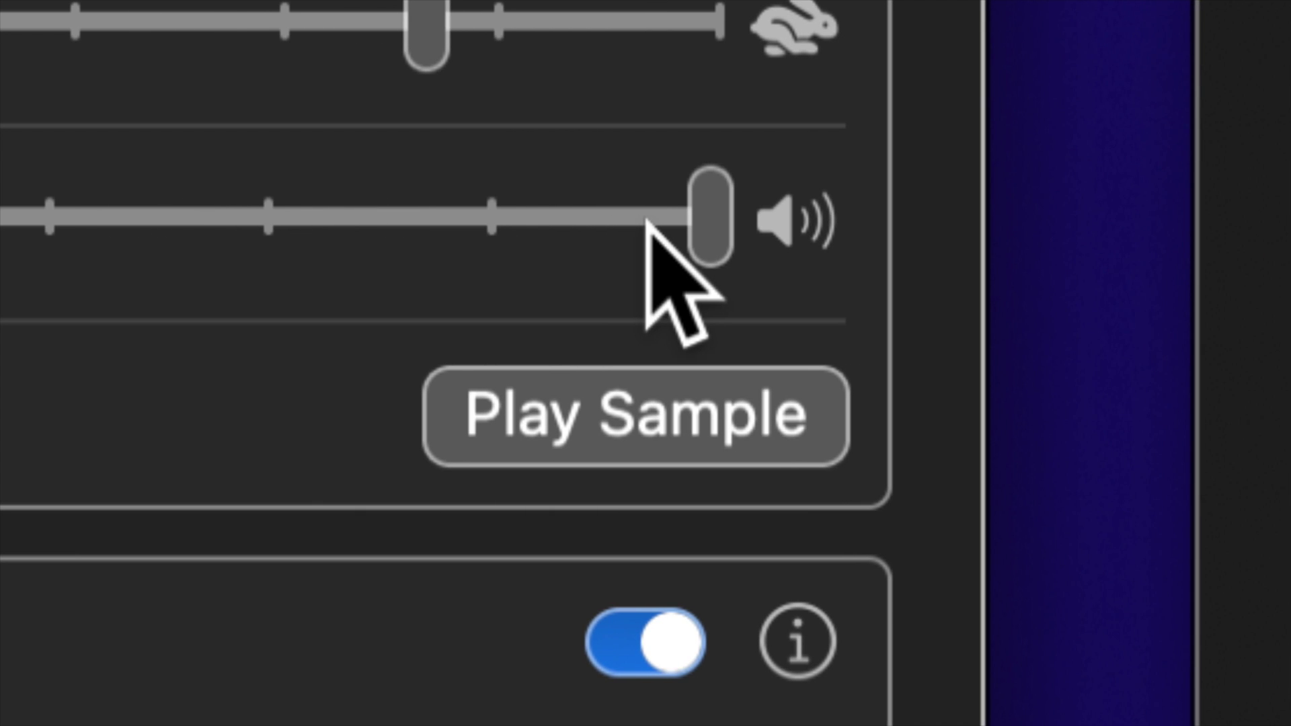
pyautogui.click(667, 418)
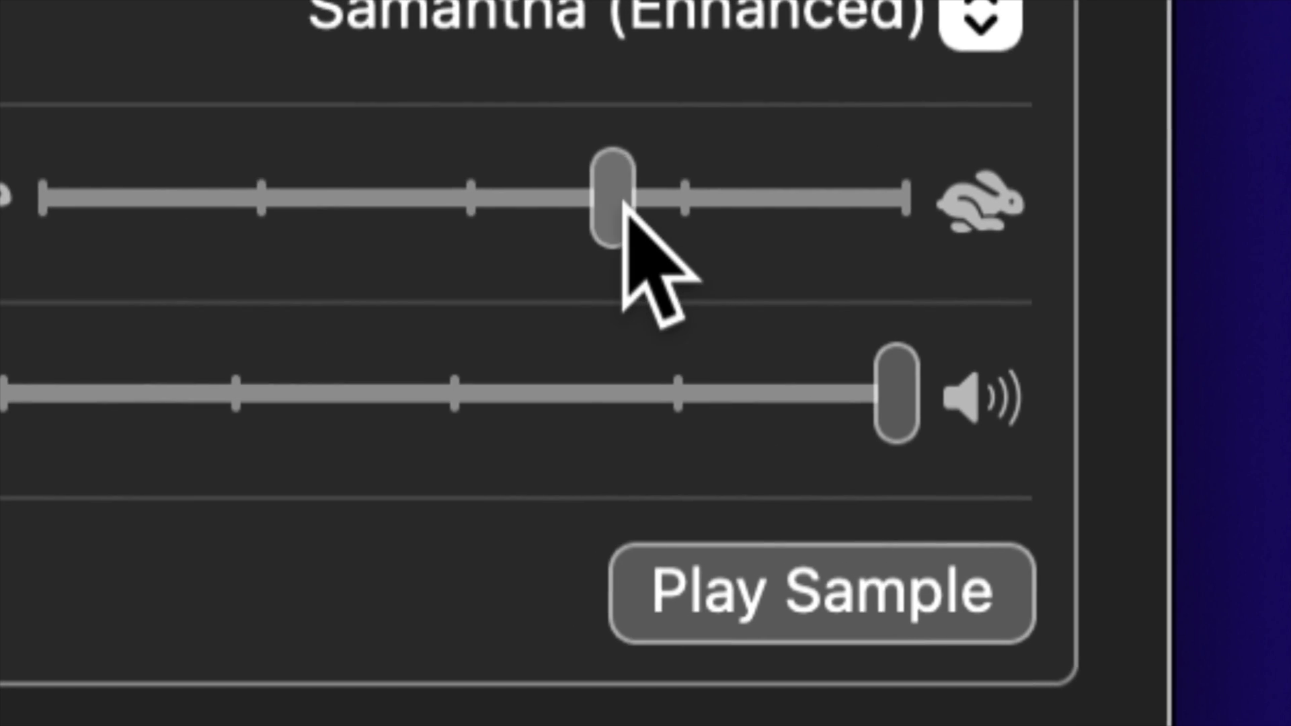
pyautogui.moveTo(622, 202); pyautogui.dragTo(562, 203)
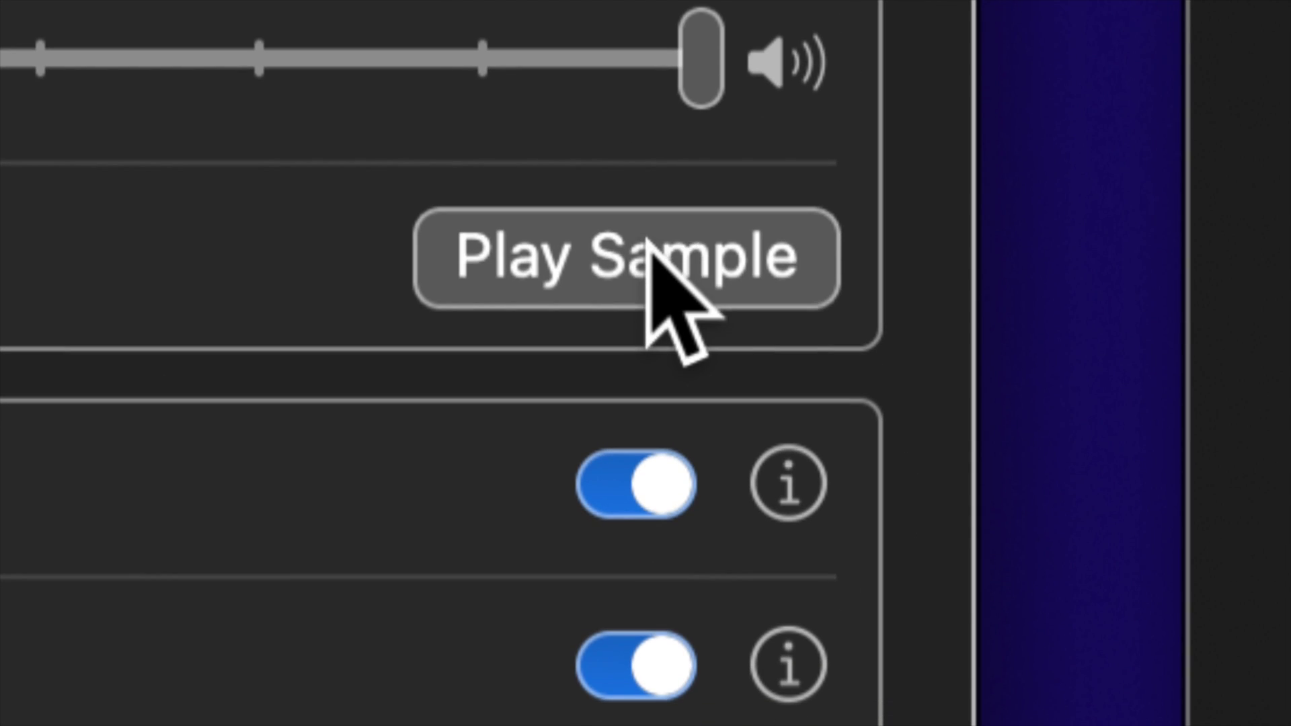
pyautogui.click(906, 592)
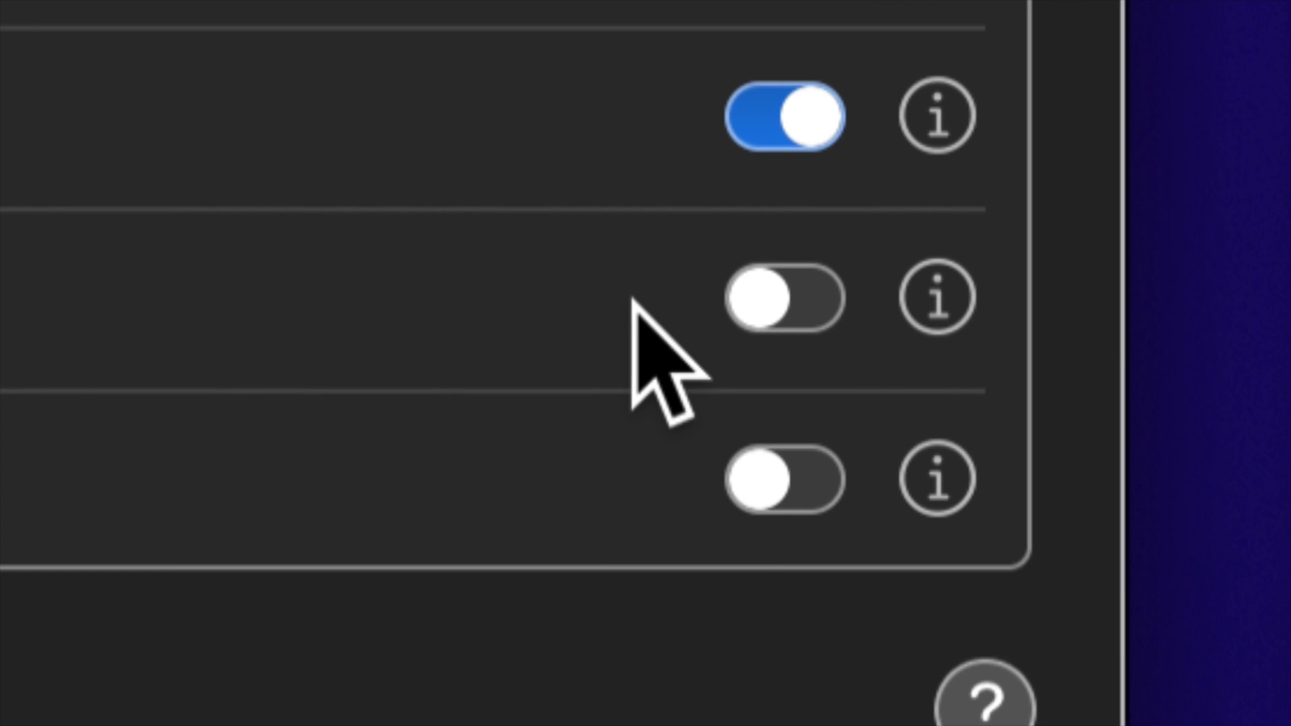
# Open the help guide for Spoken Content, examine its option descriptions and close the guide
pyautogui.click(642, 299)
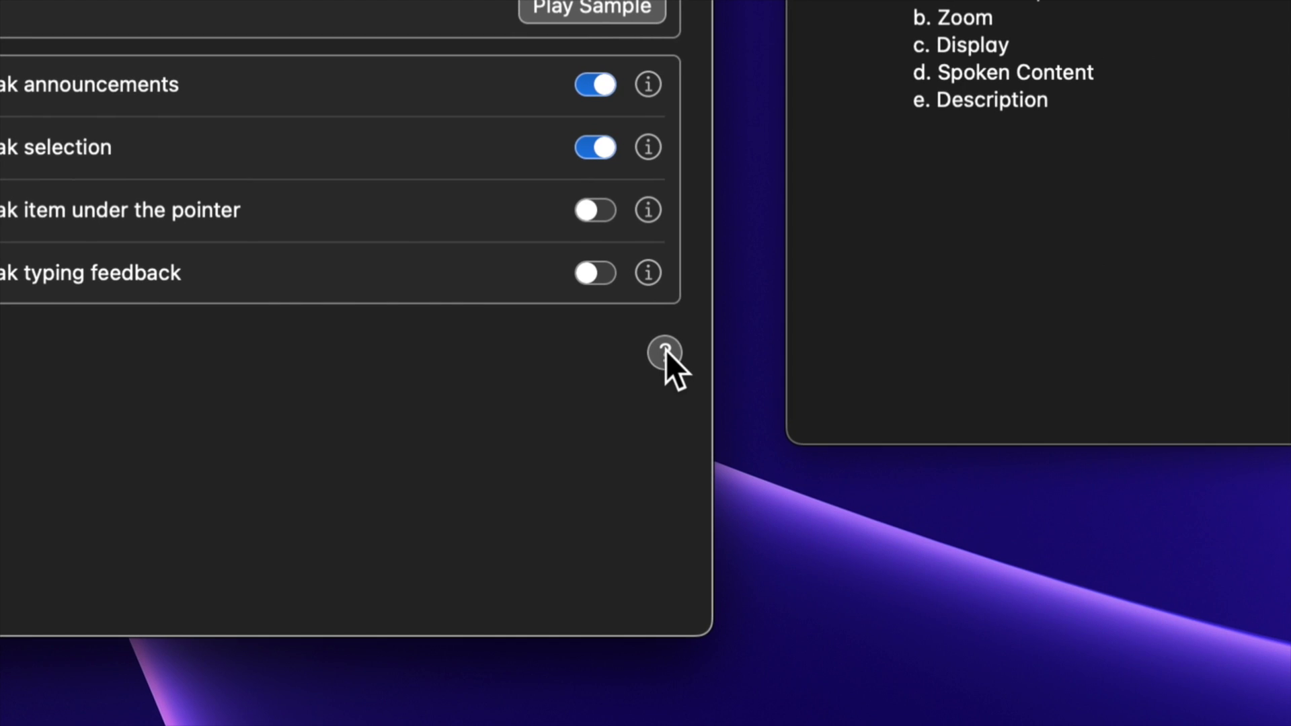
pyautogui.click(665, 351)
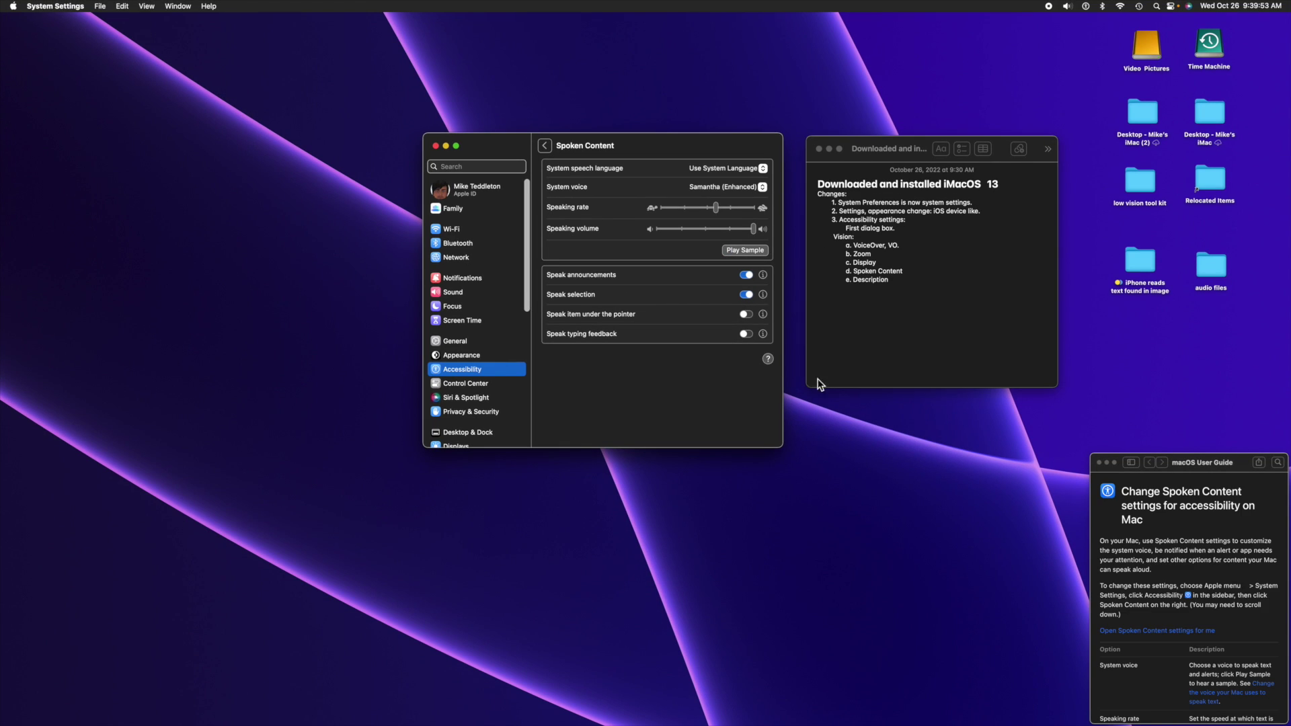
pyautogui.click(1190, 361)
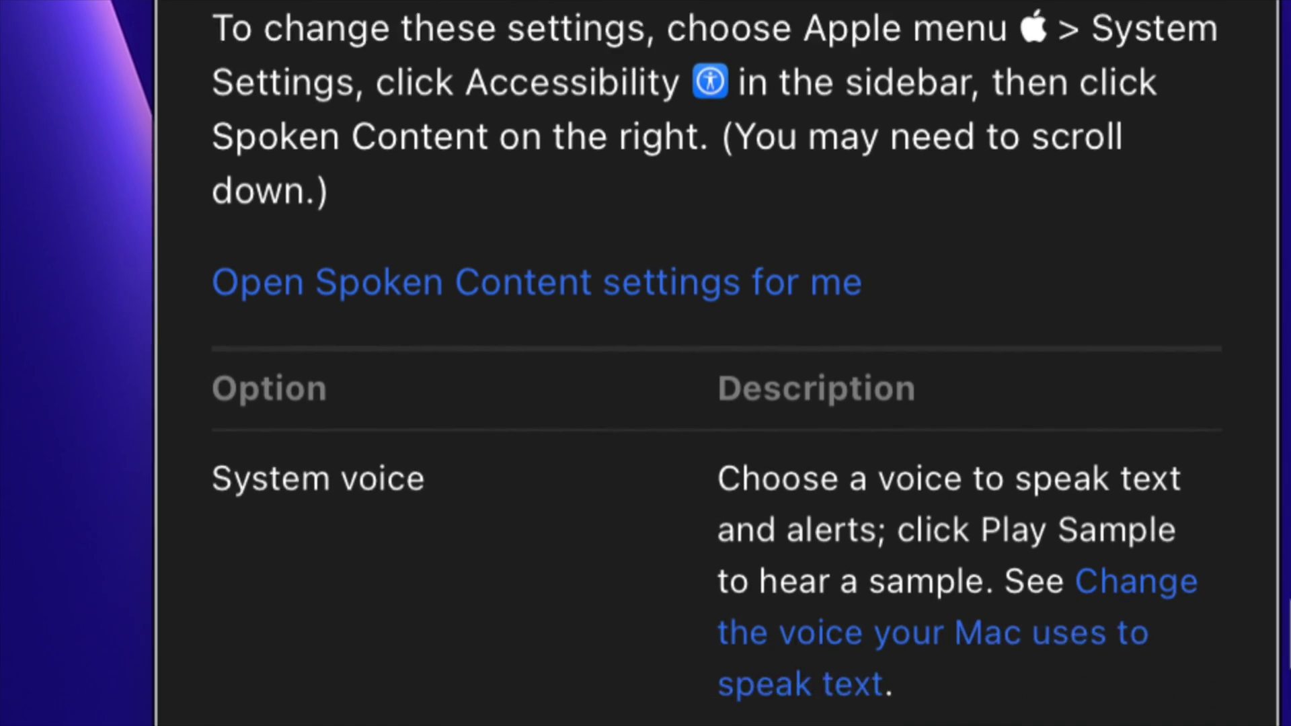
pyautogui.scroll(-15, 1279, 632)
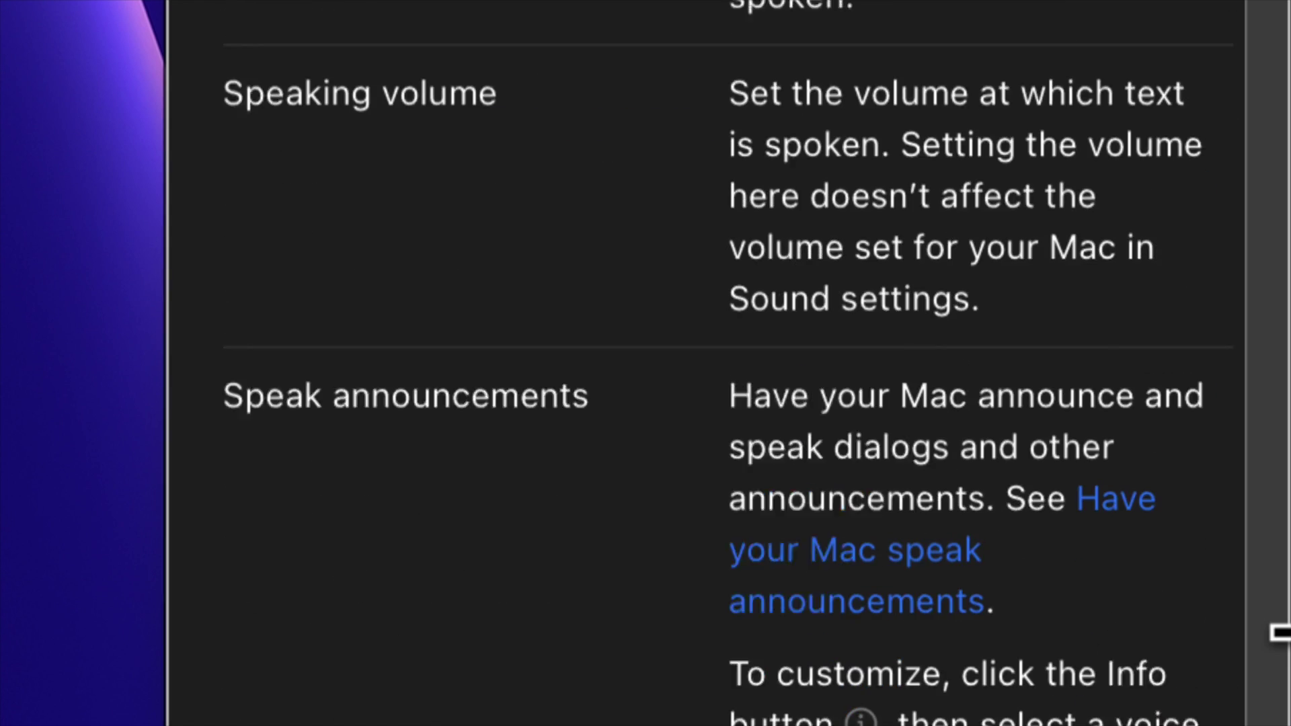
pyautogui.scroll(-3, 1279, 632)
pyautogui.scroll(10, 1279, 632)
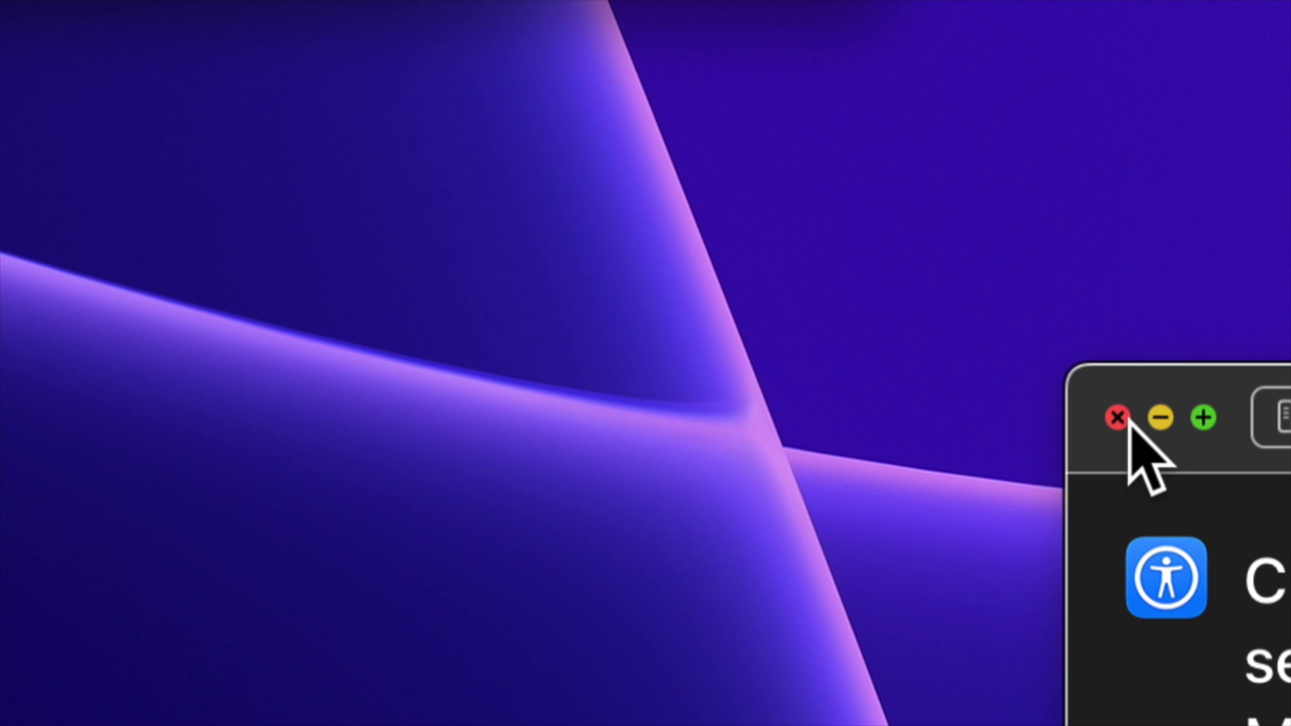
pyautogui.click(1119, 418)
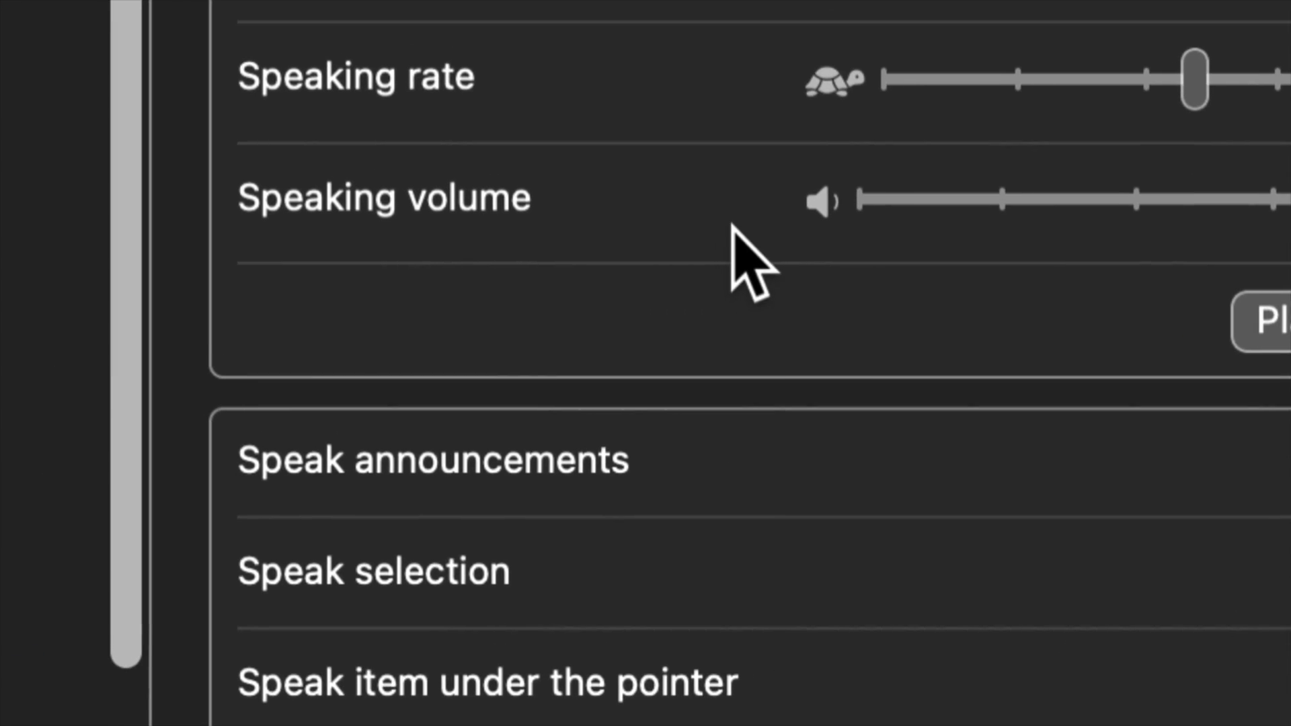
# In the Display accessibility settings, try lower and higher display contrast levels and set the contrast just below the third mark
pyautogui.click(301, 132)
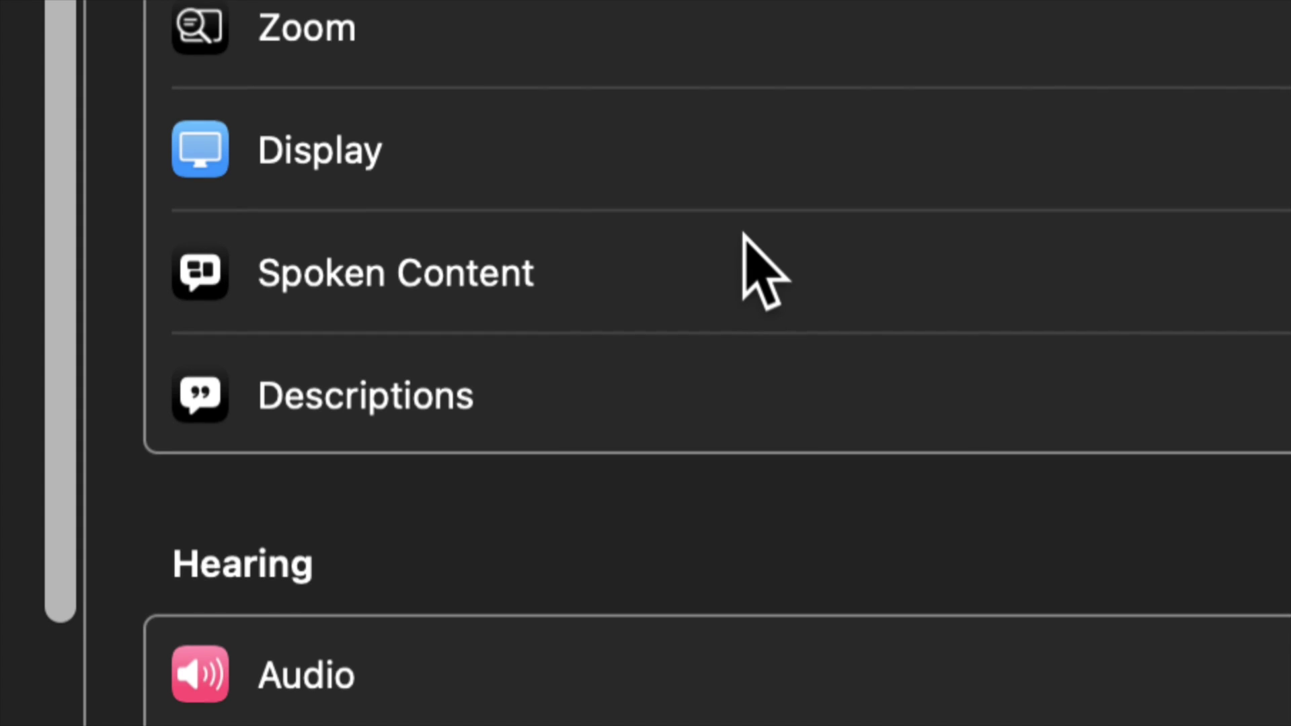
pyautogui.click(747, 227)
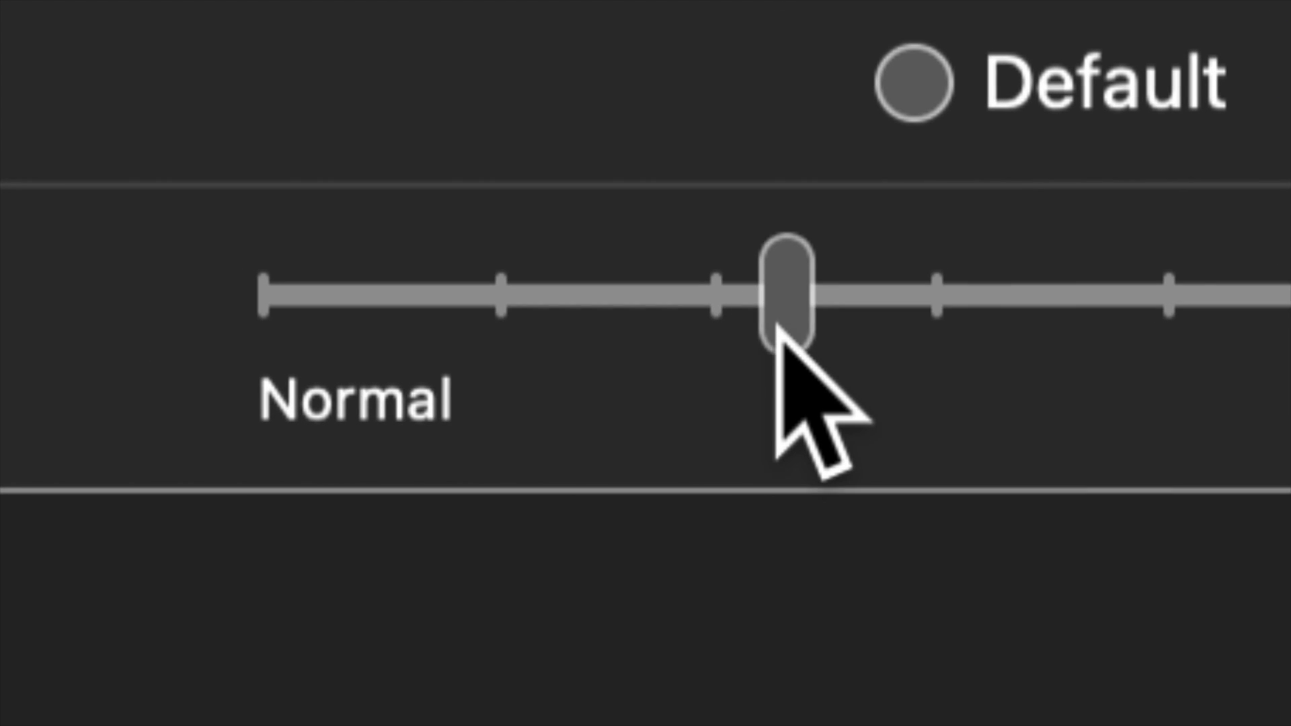
pyautogui.moveTo(778, 326); pyautogui.dragTo(562, 357)
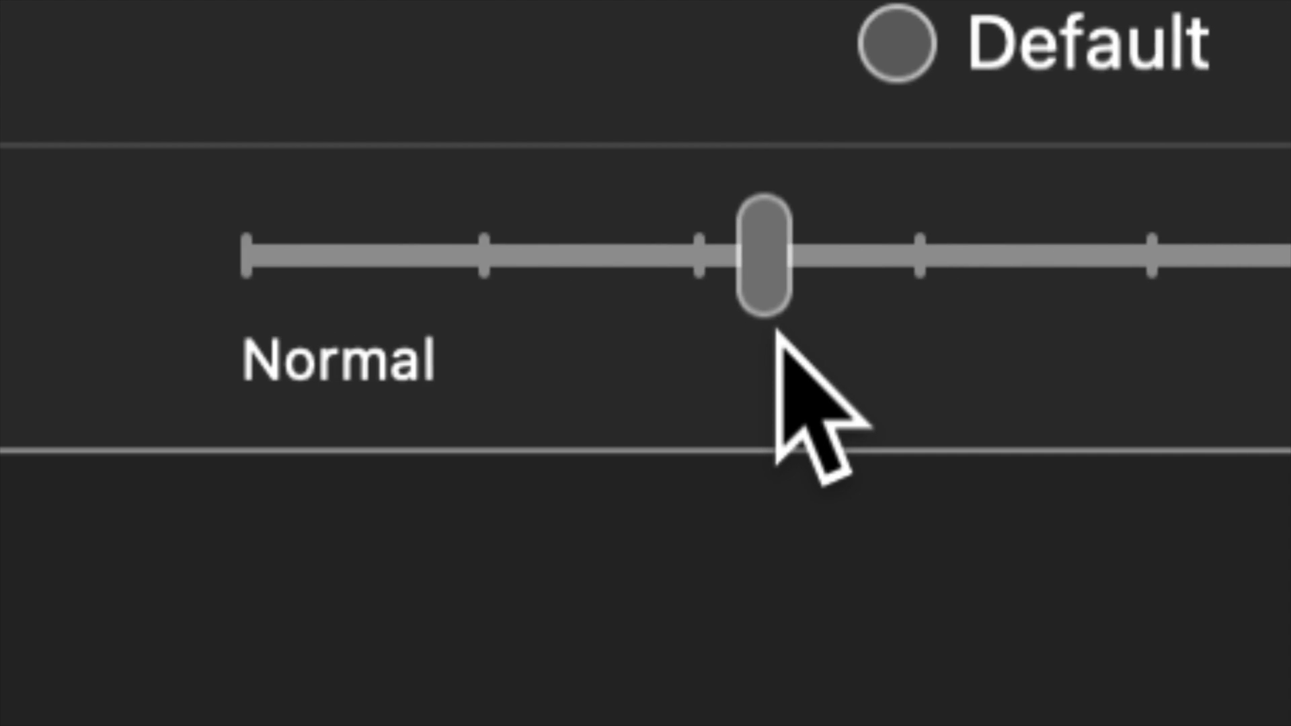
pyautogui.moveTo(778, 331); pyautogui.dragTo(1290, 286)
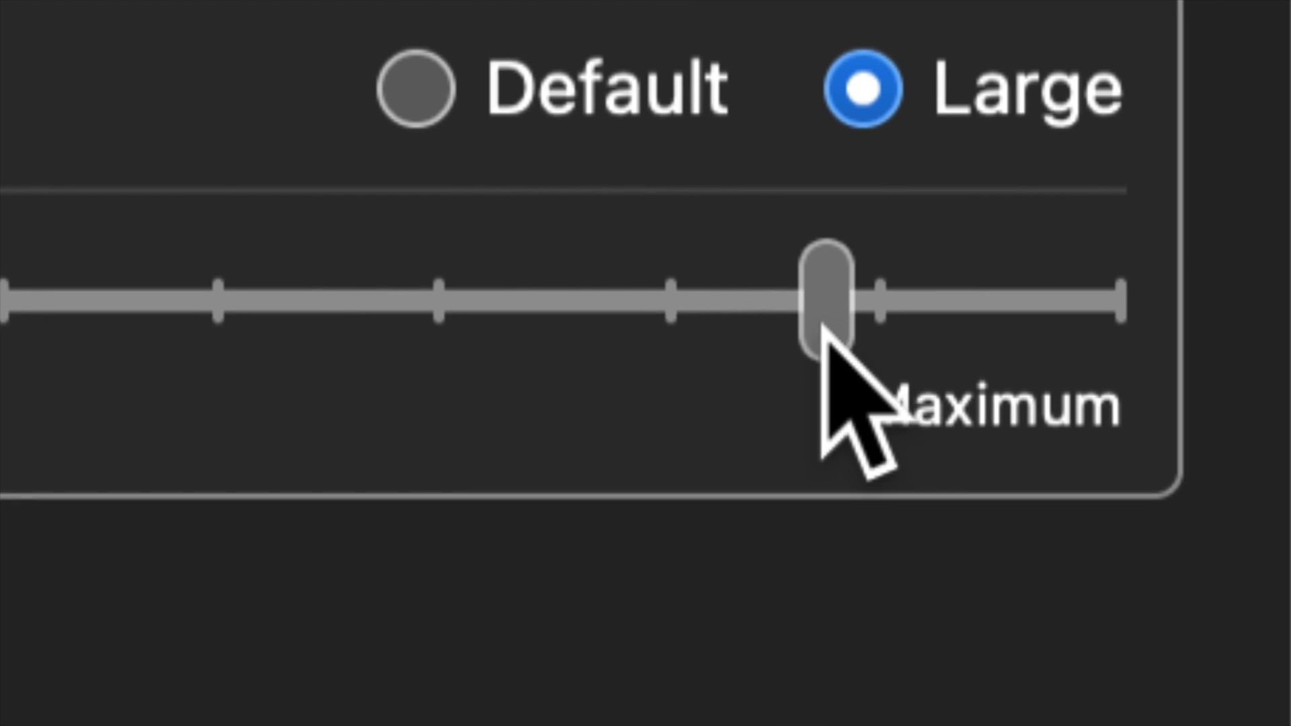
pyautogui.moveTo(821, 330); pyautogui.dragTo(772, 329)
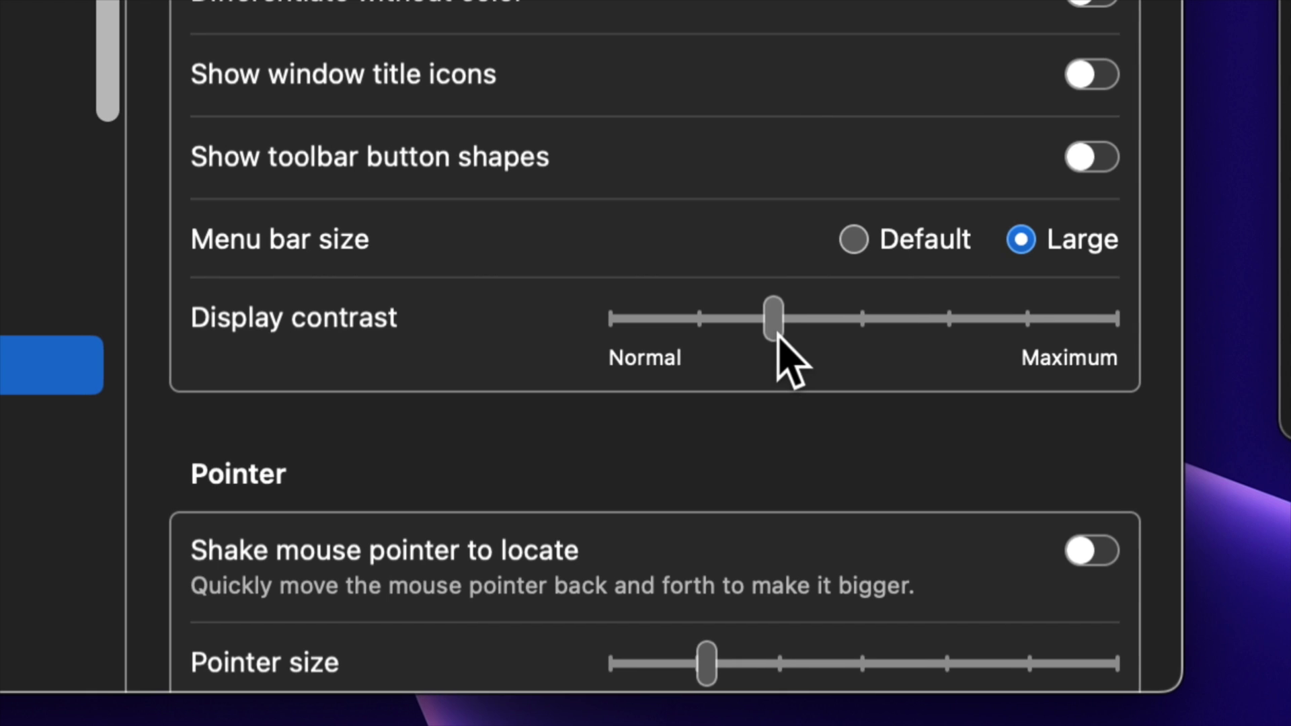
pyautogui.moveTo(778, 334)
pyautogui.mouseDown()
pyautogui.moveTo(712, 335)
pyautogui.moveTo(752, 336)
pyautogui.mouseUp()
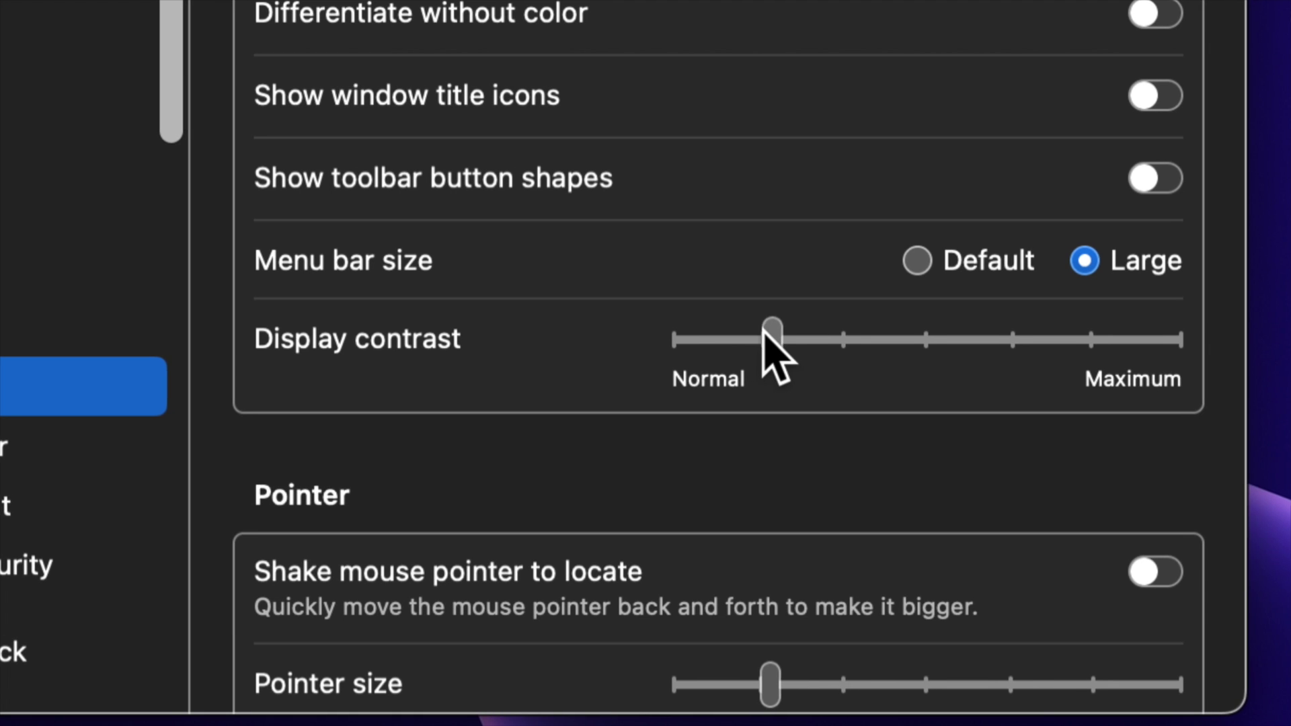
pyautogui.moveTo(765, 329); pyautogui.dragTo(783, 331)
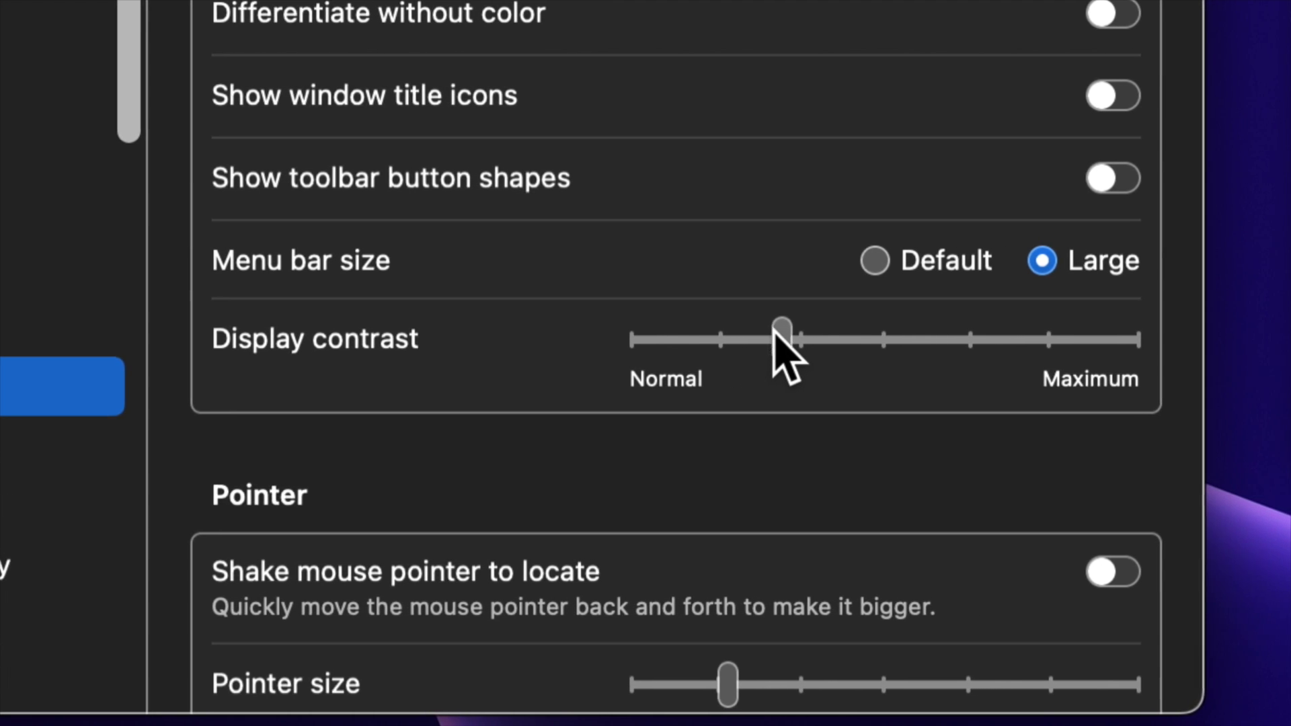
pyautogui.moveTo(777, 329); pyautogui.dragTo(988, 330)
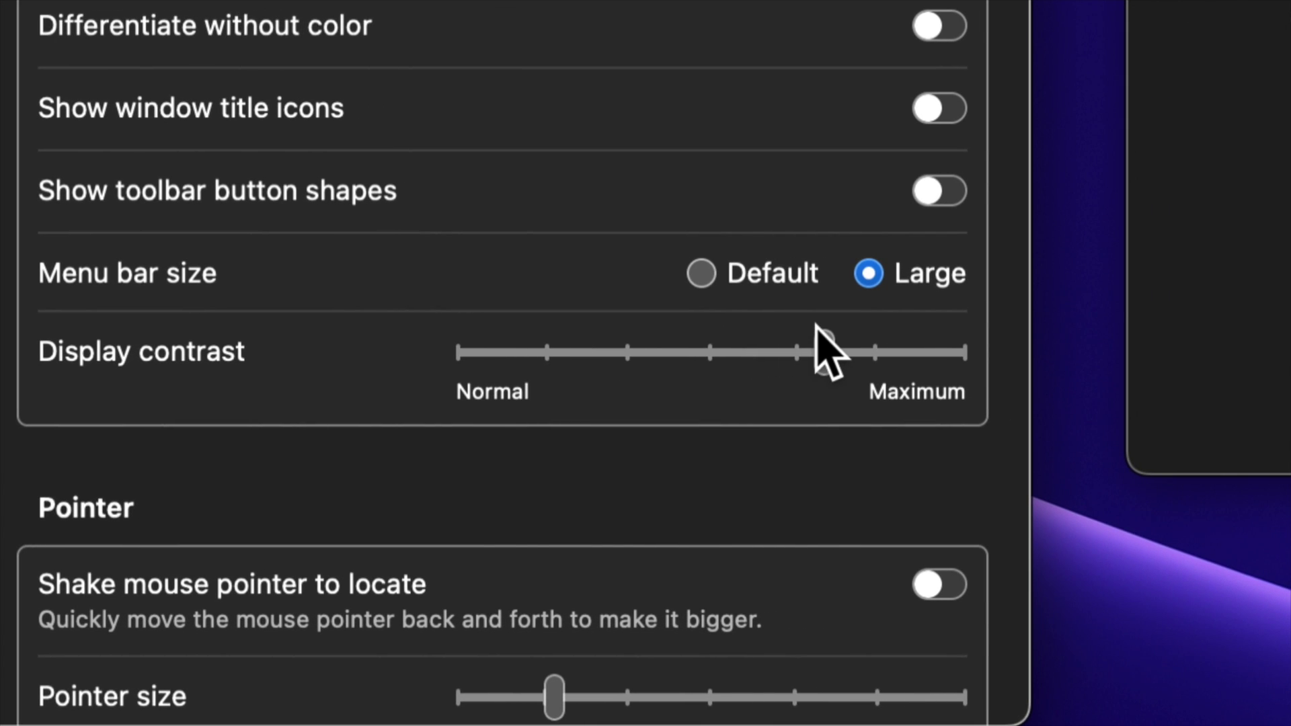
pyautogui.moveTo(816, 329); pyautogui.dragTo(691, 330)
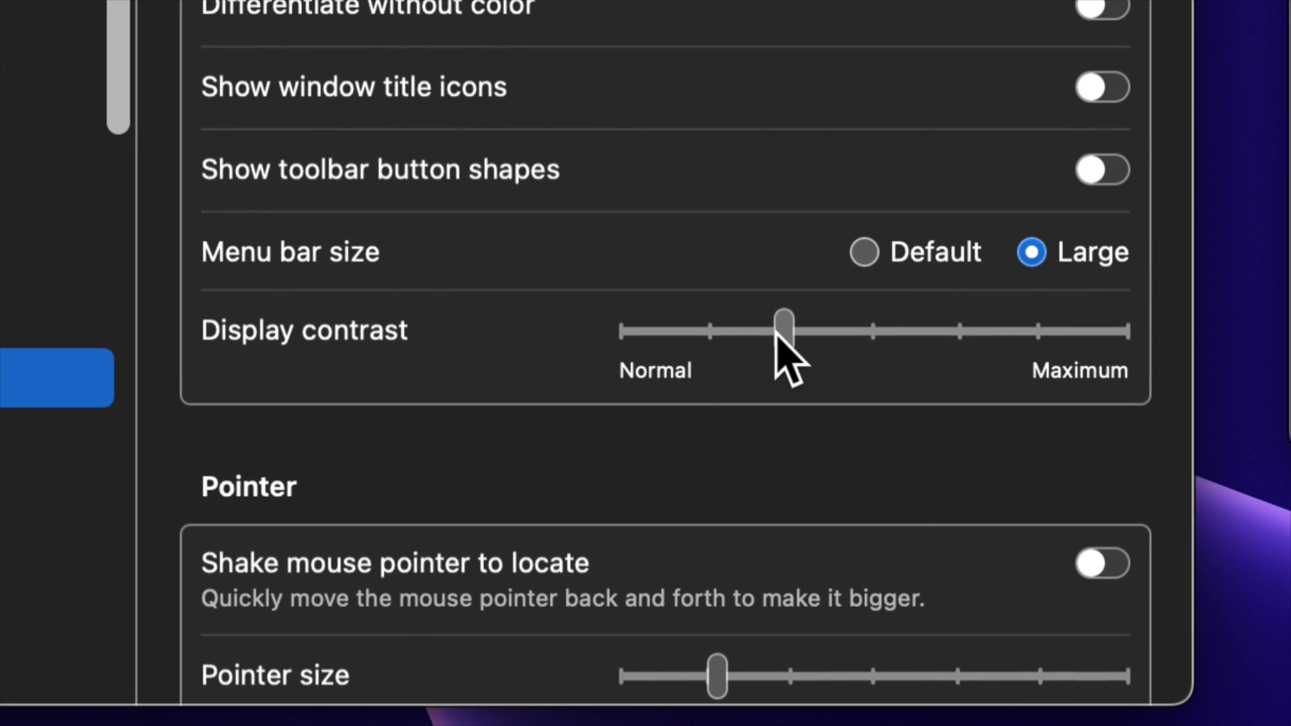
pyautogui.moveTo(776, 334); pyautogui.dragTo(760, 334)
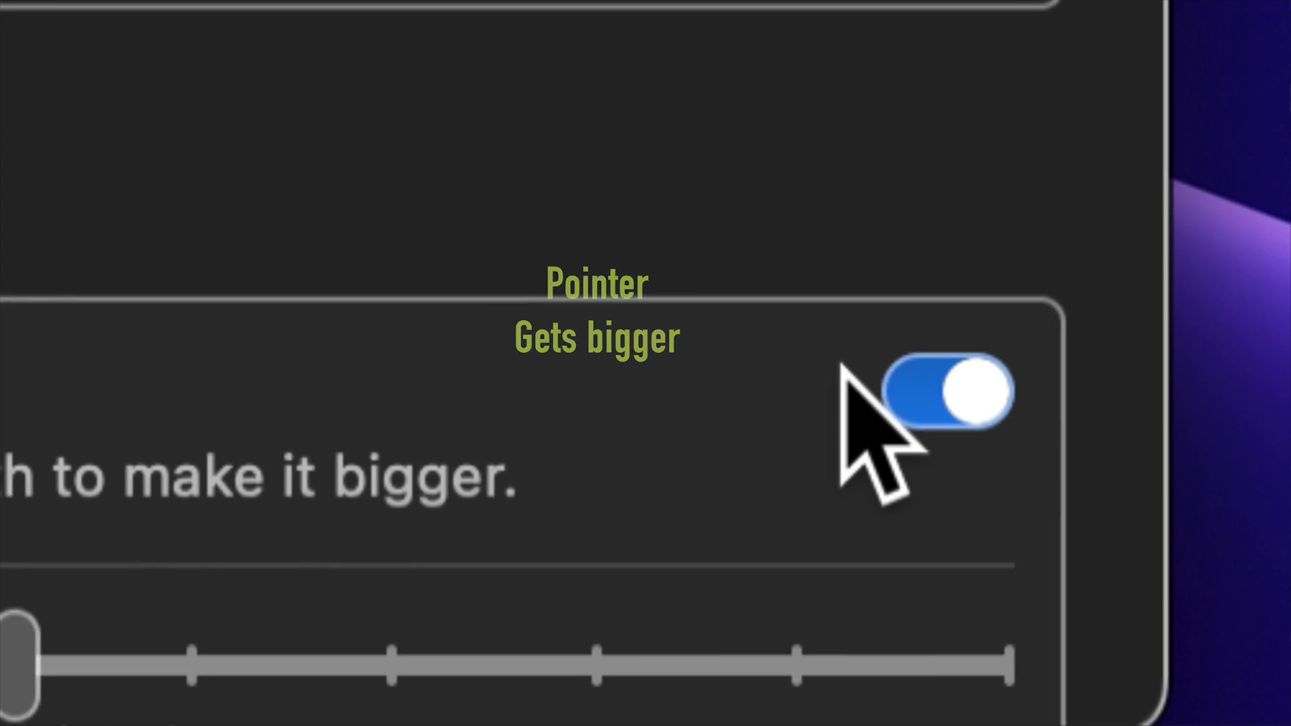
# Turn off shake-to-locate for the mouse pointer, try the largest pointer size, and set the size slightly above the second mark
pyautogui.click(996, 343)
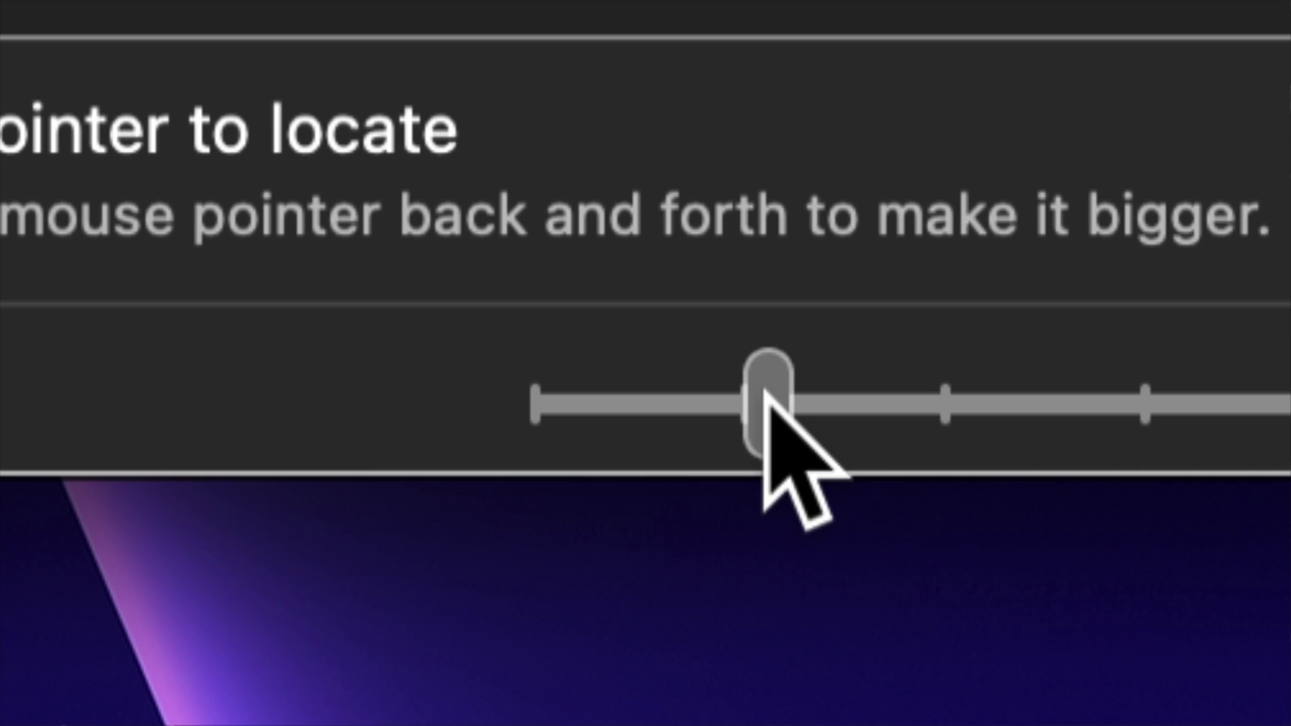
pyautogui.moveTo(766, 392); pyautogui.dragTo(1290, 323)
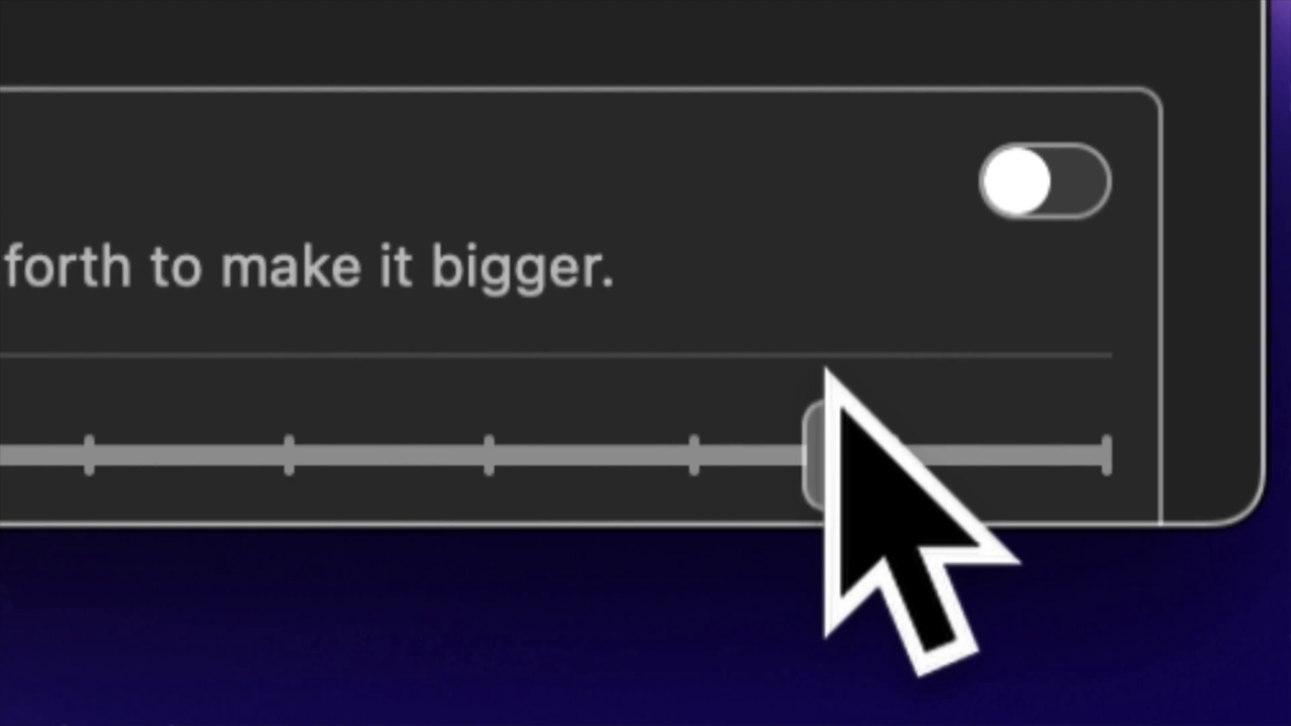
pyautogui.moveTo(837, 370); pyautogui.dragTo(959, 399)
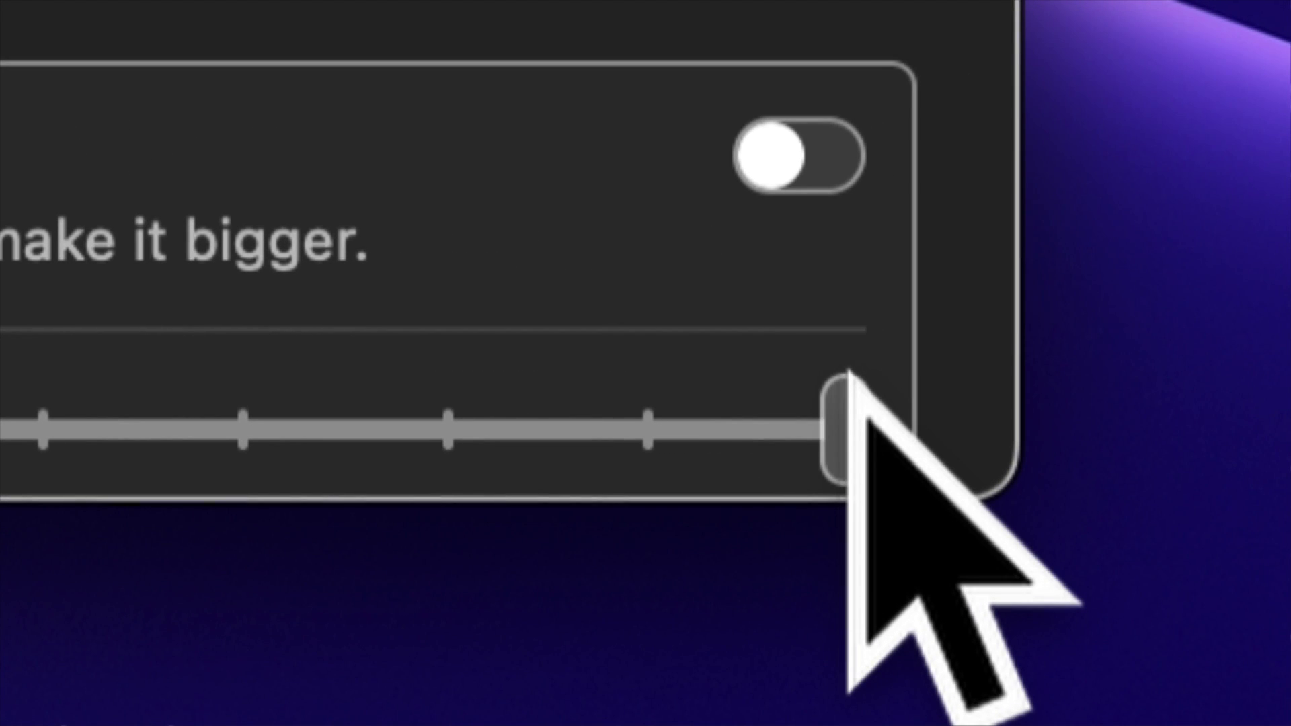
pyautogui.moveTo(811, 384); pyautogui.dragTo(193, 431)
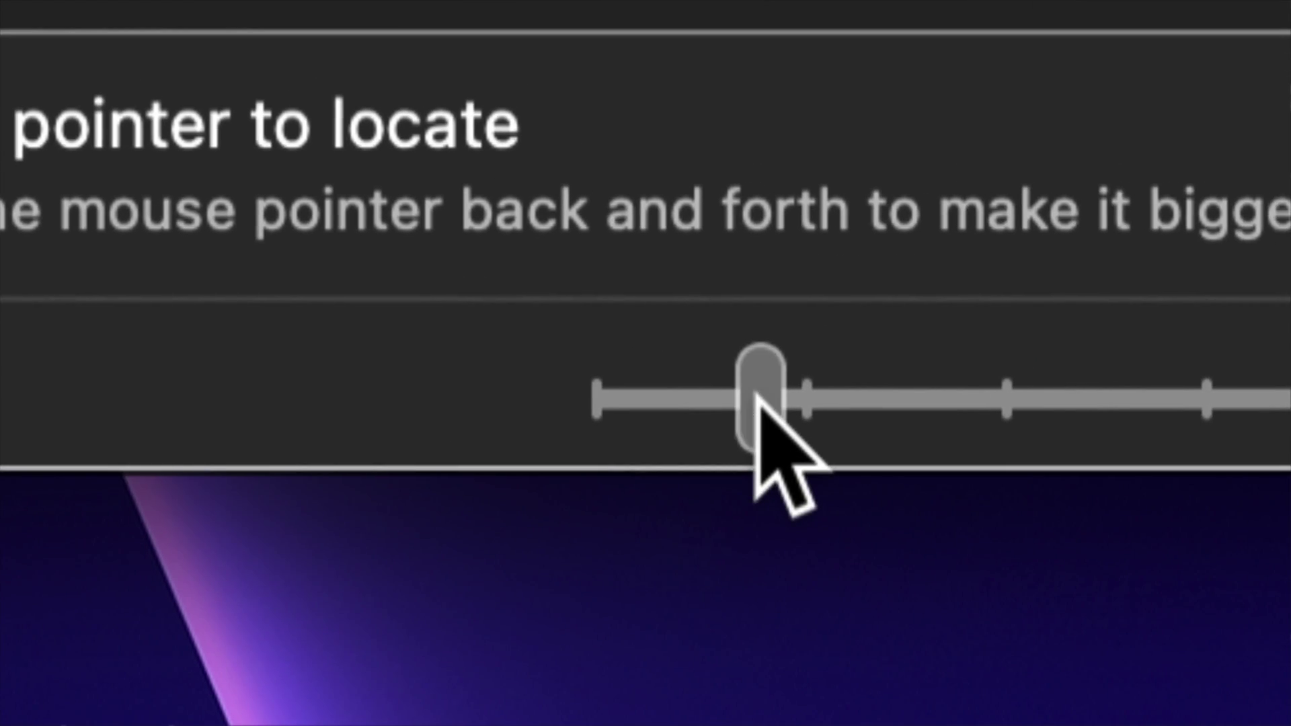
pyautogui.moveTo(758, 403); pyautogui.dragTo(868, 402)
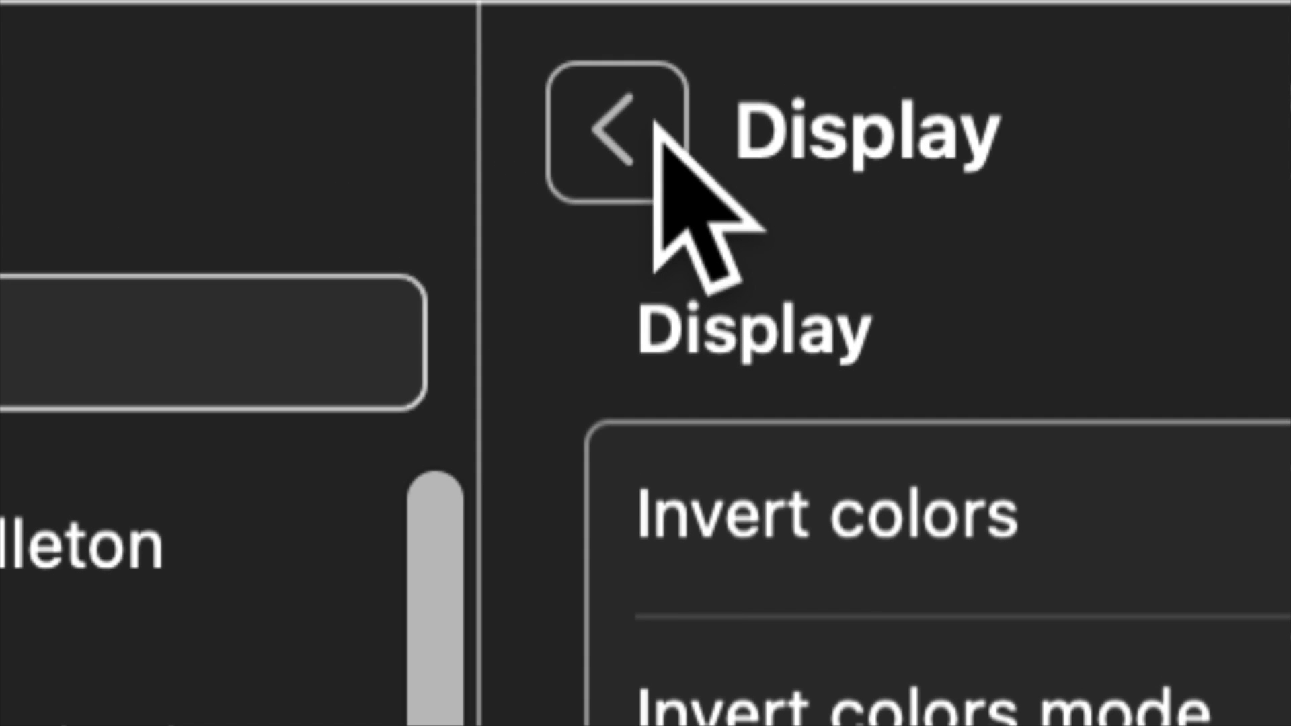
pyautogui.click(655, 126)
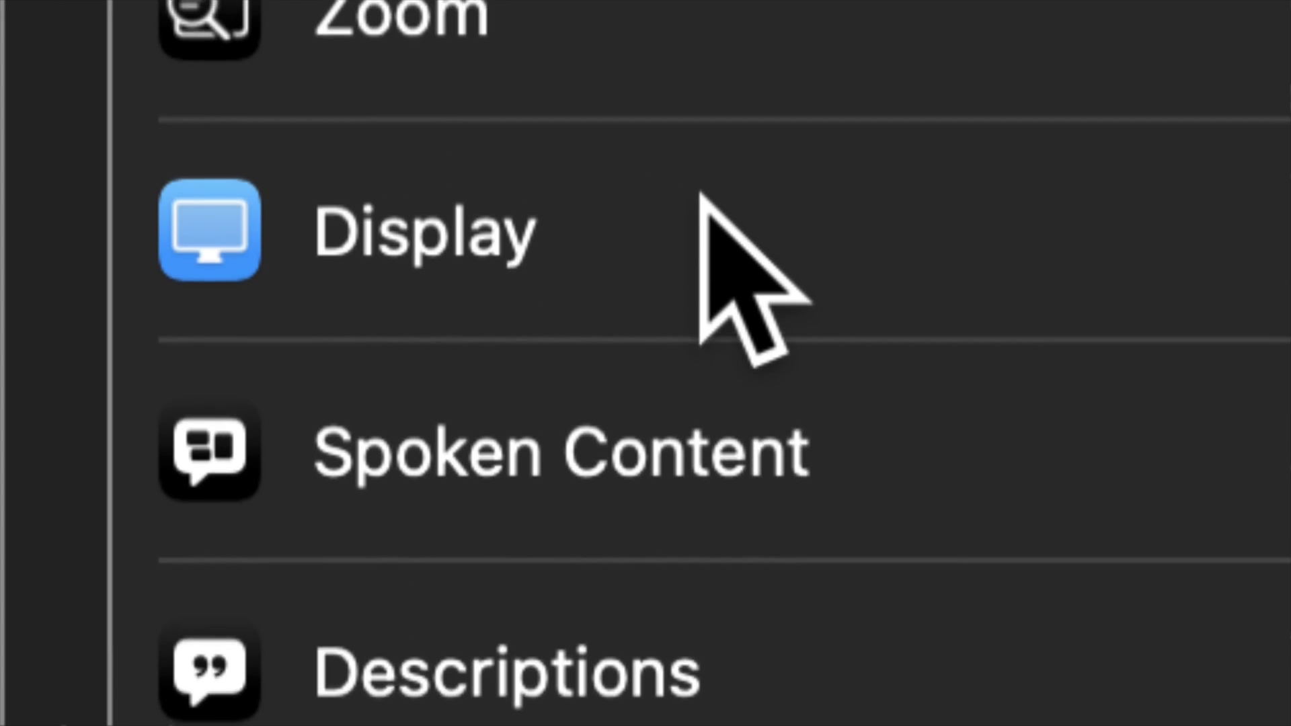
# Open the Zoom accessibility settings, examine the available modifier keys for zooming, and return to the Accessibility overview
pyautogui.click(701, 173)
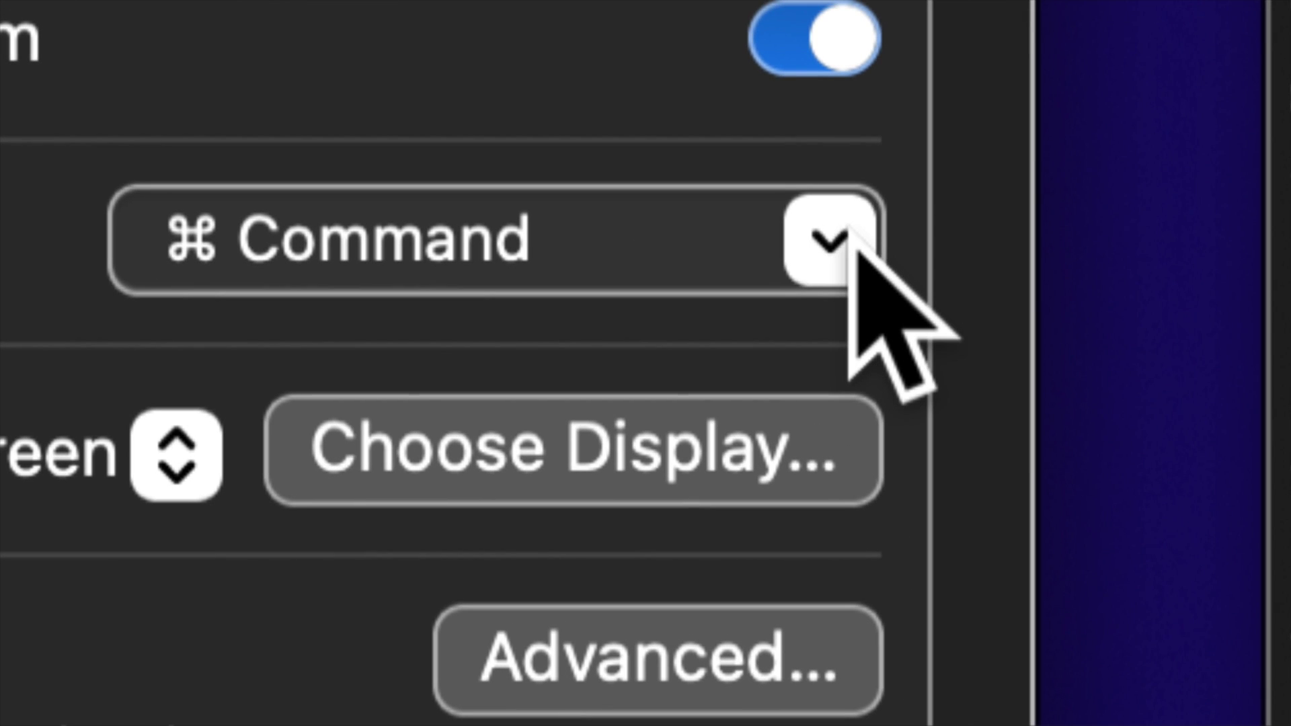
pyautogui.click(1264, 199)
pyautogui.click(840, 238)
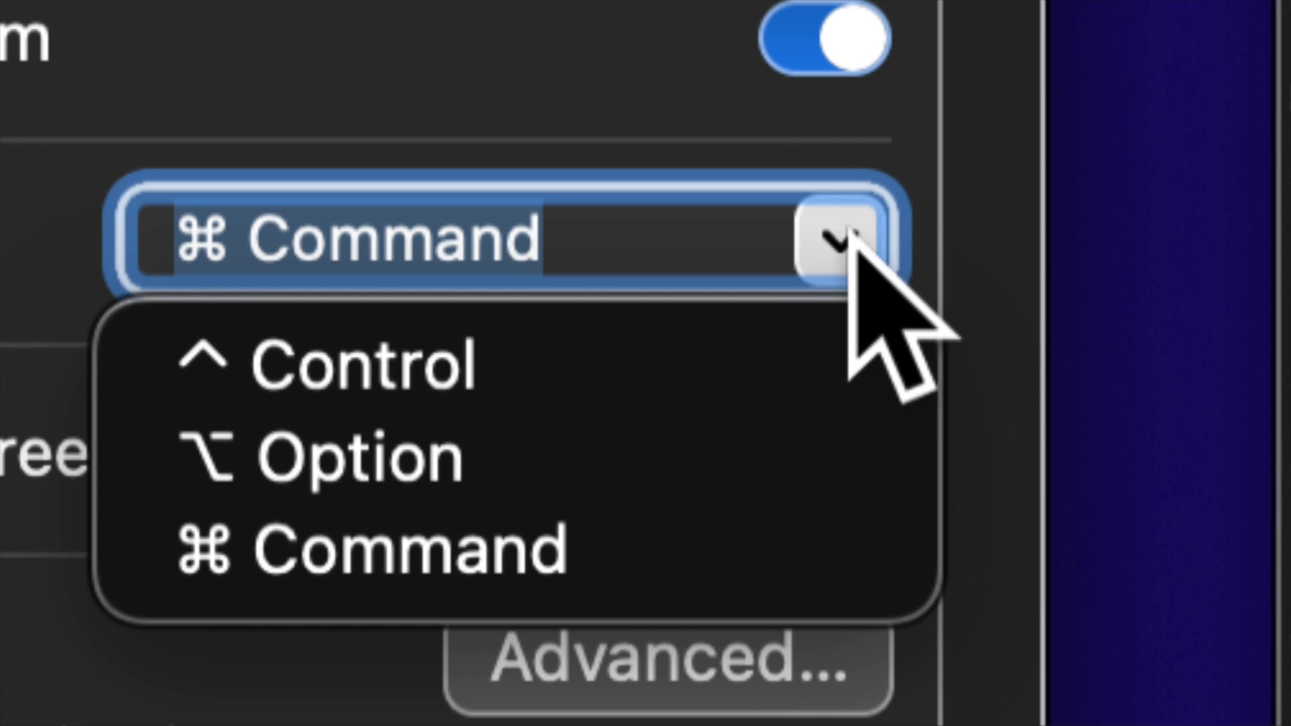
pyautogui.click(938, 185)
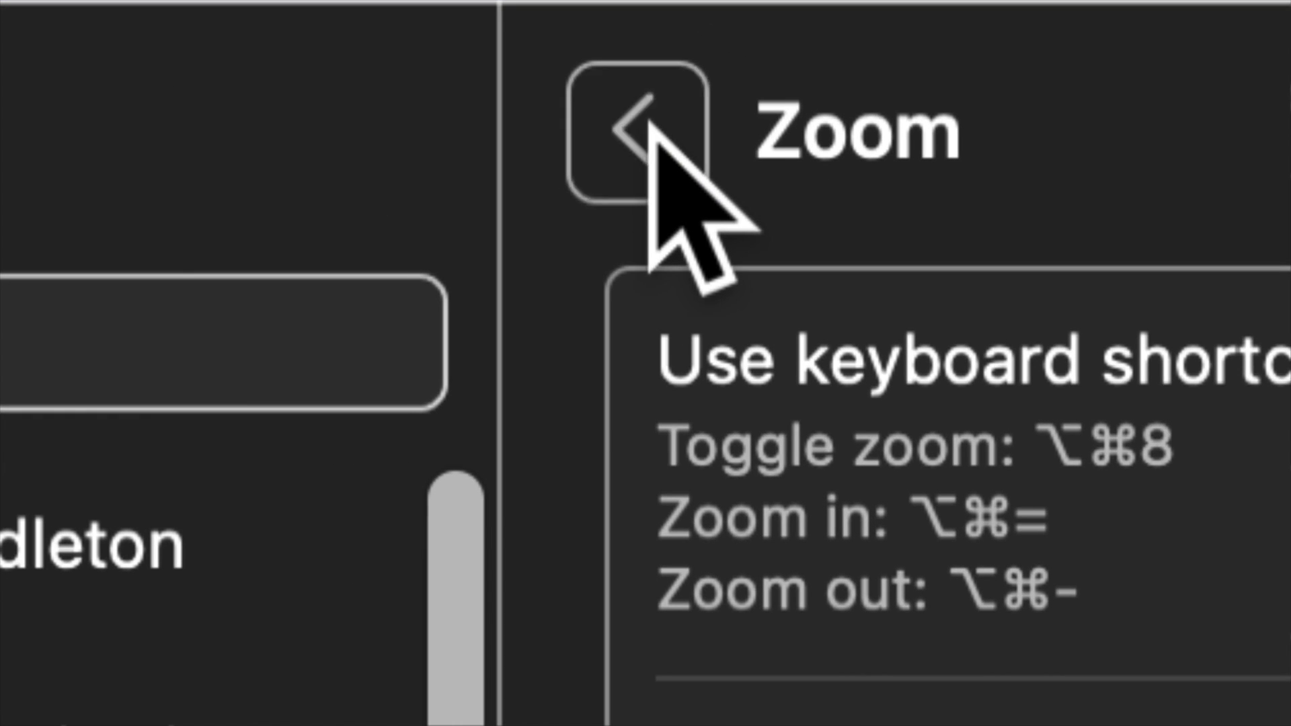
pyautogui.click(380, 314)
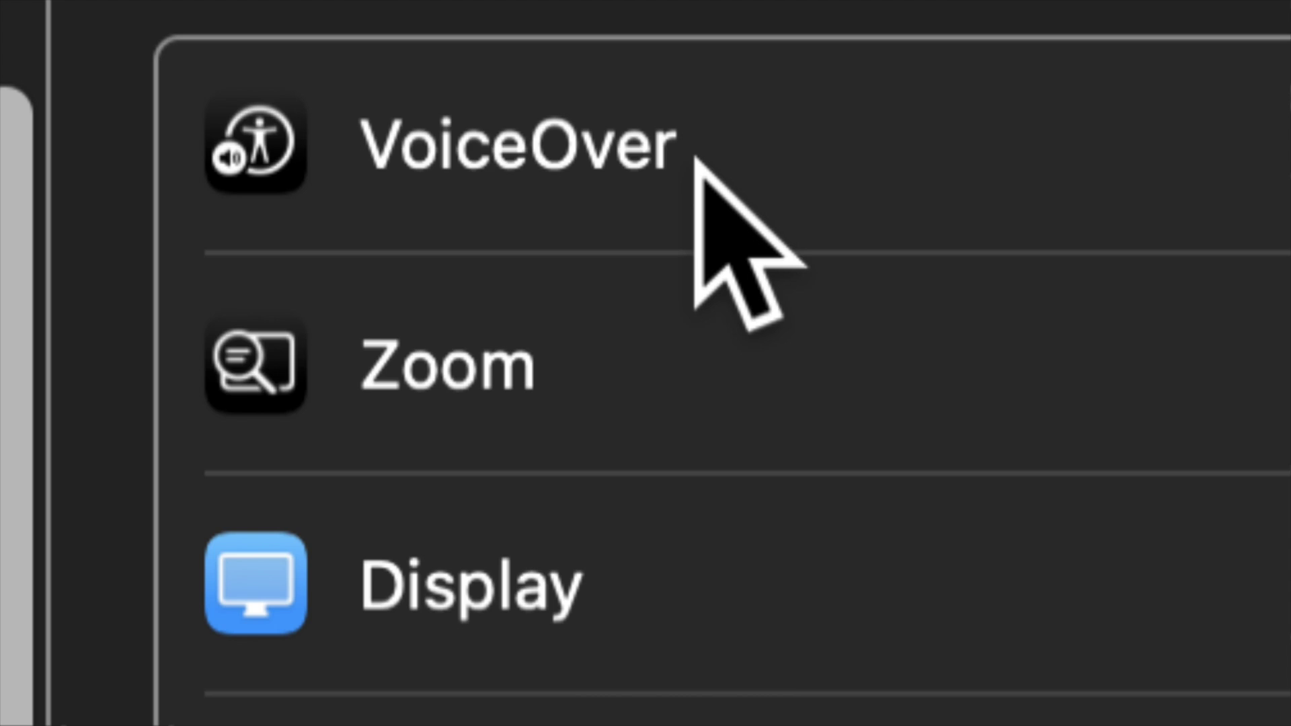
# Open the VoiceOver settings and examine the General options for the login greeting and the VoiceOver modifier keys
pyautogui.click(696, 164)
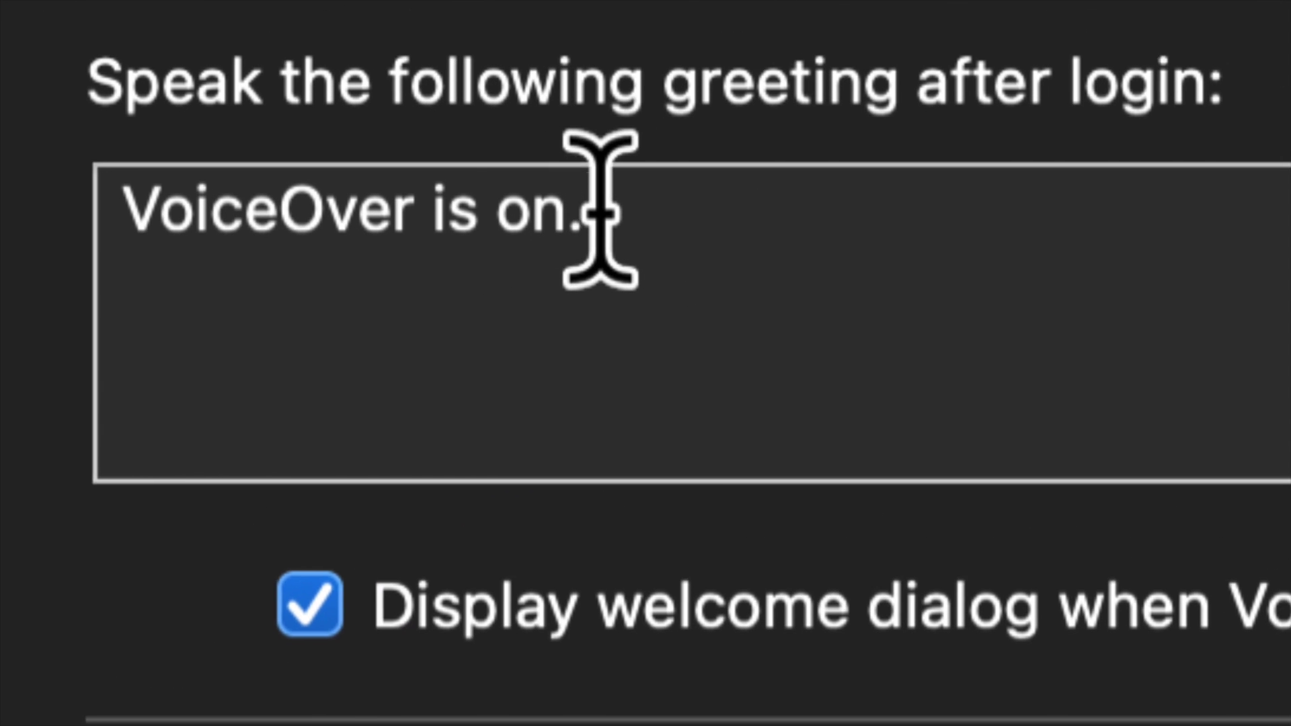
pyautogui.click(846, 154)
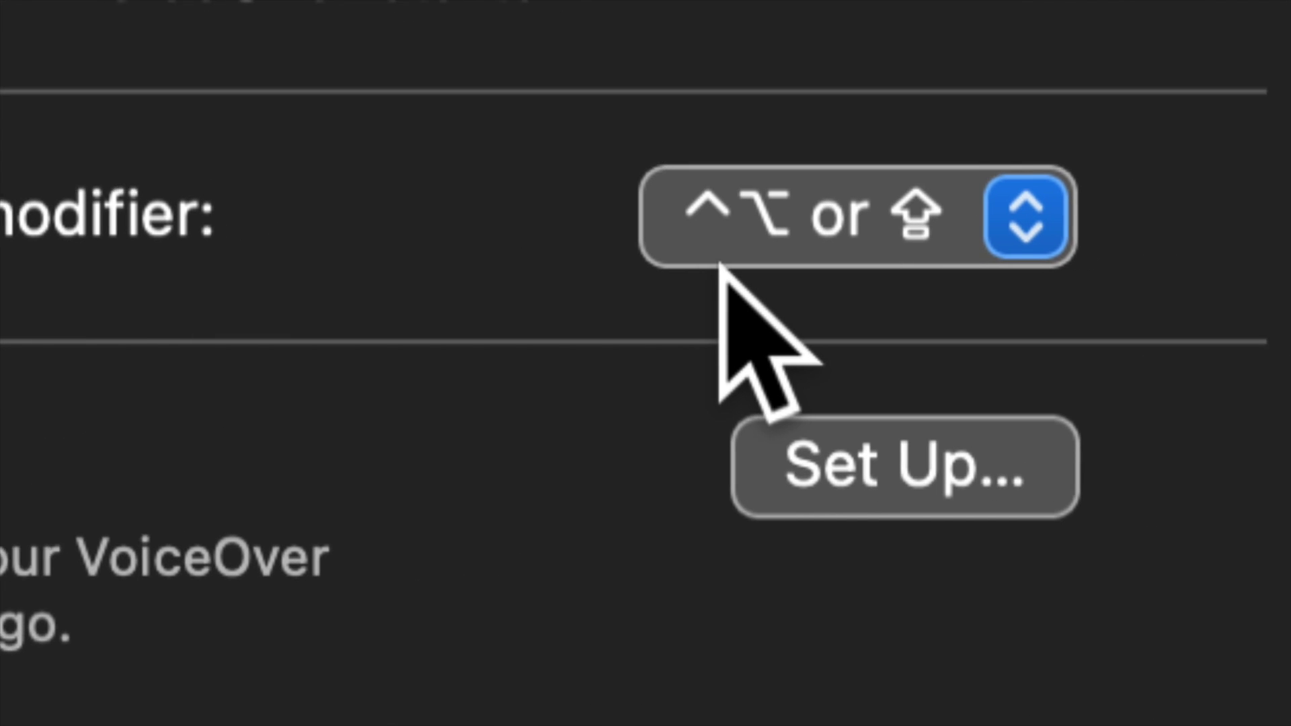
pyautogui.click(1019, 232)
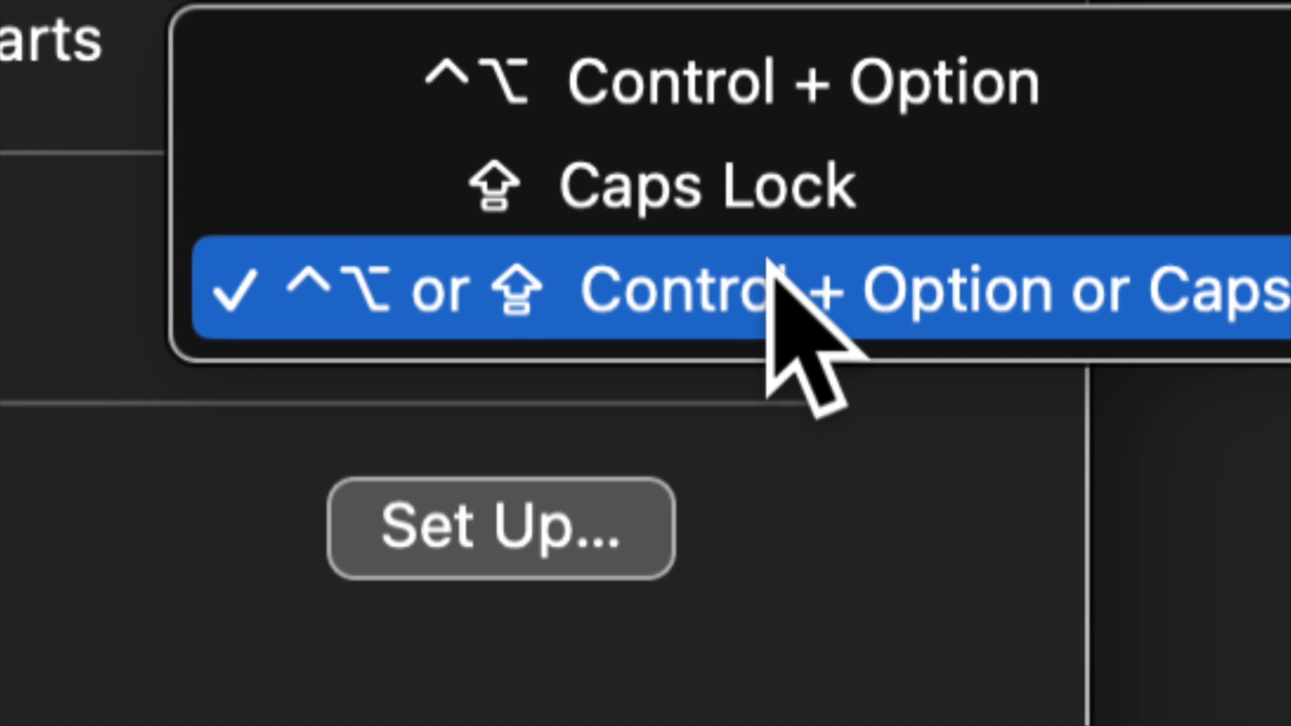
pyautogui.click(772, 444)
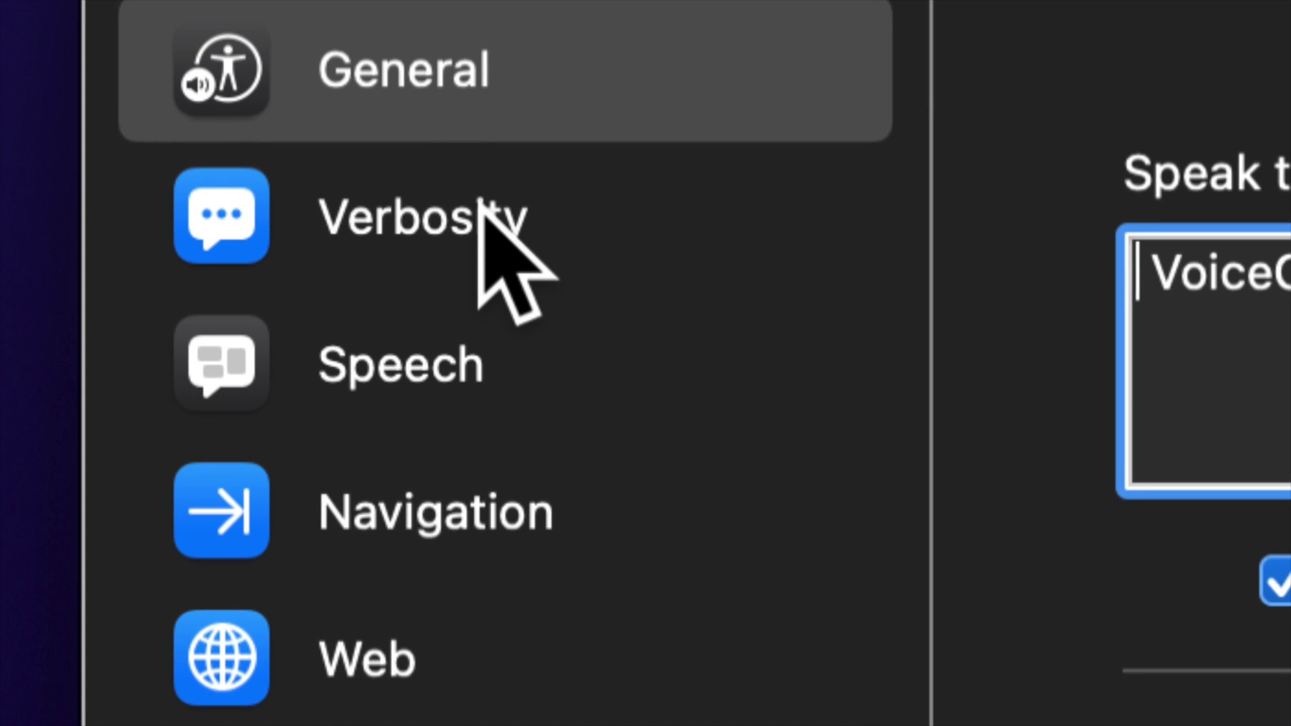
# Look through the VoiceOver option categories Verbosity, Speech, Navigation and Sound
pyautogui.click(479, 212)
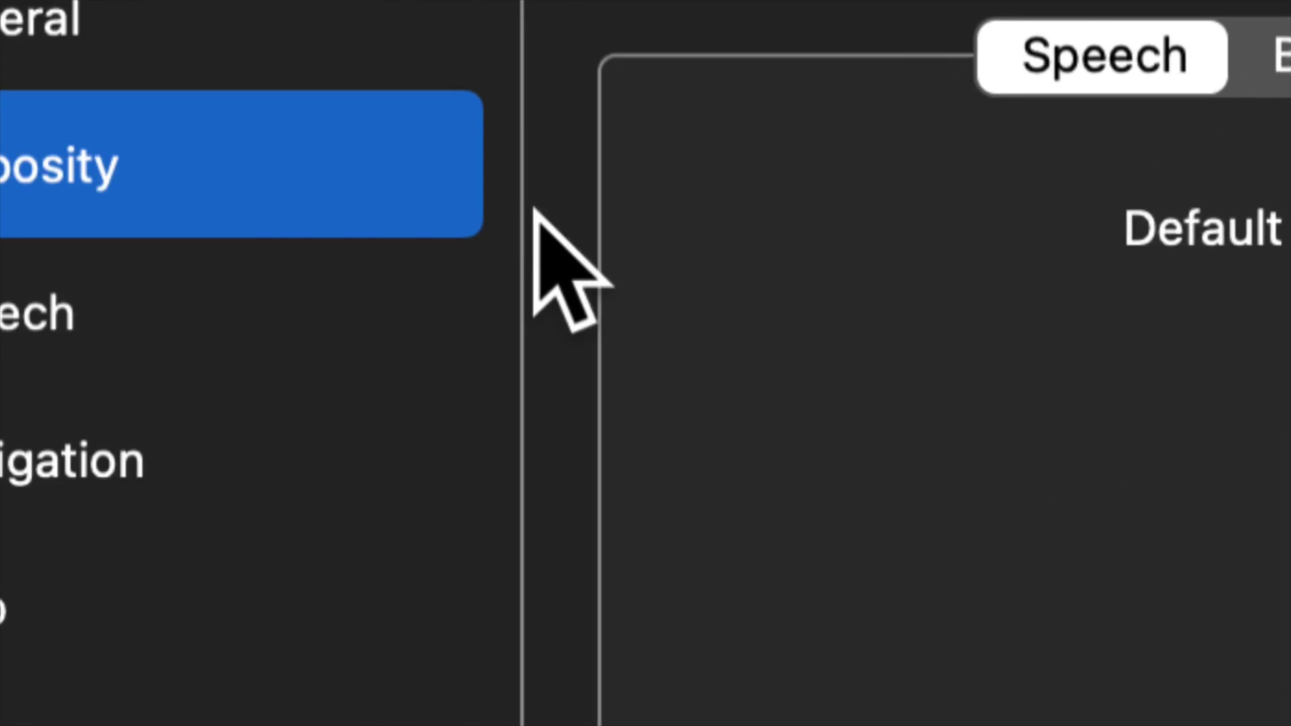
pyautogui.click(30, 333)
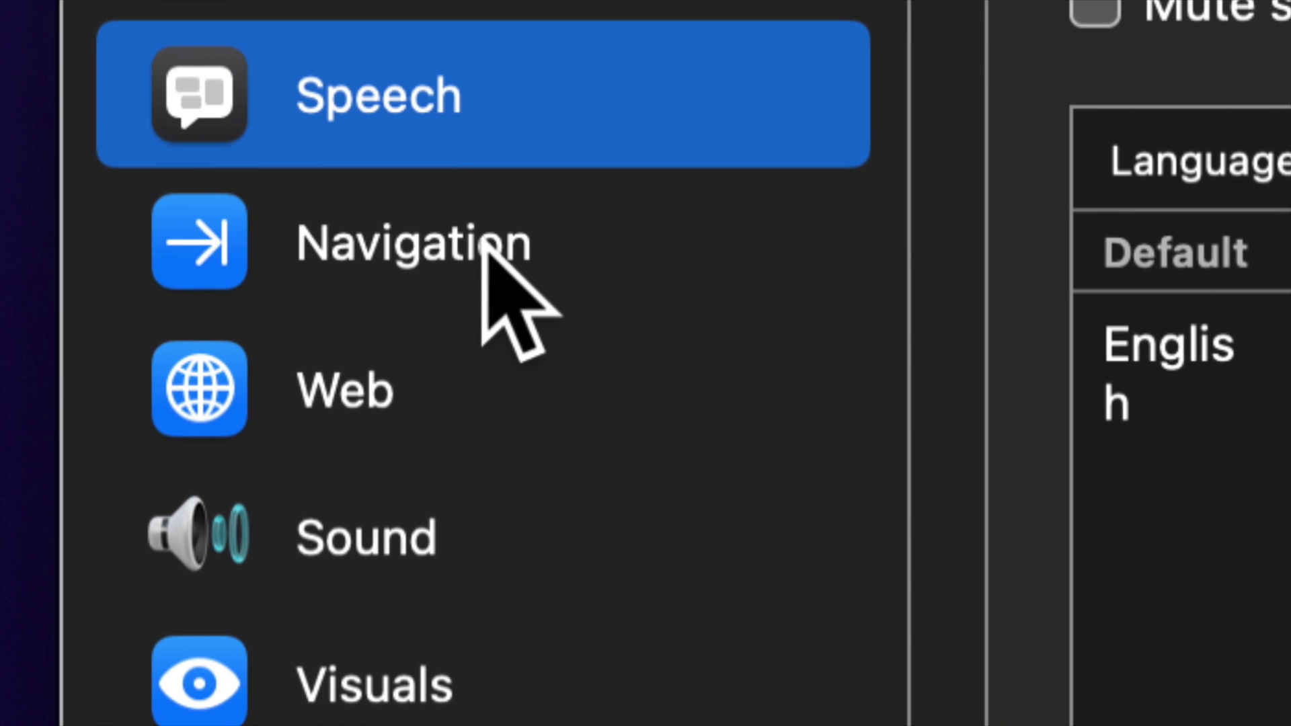
pyautogui.click(483, 243)
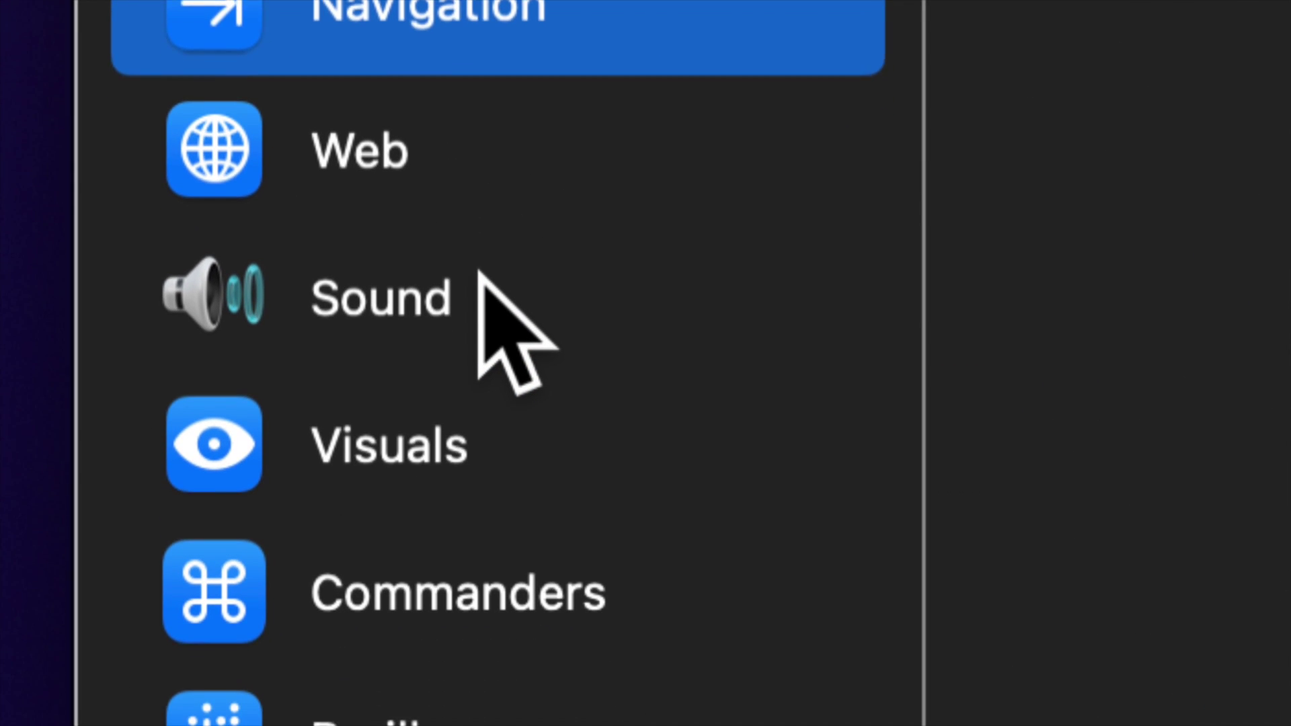
pyautogui.click(476, 396)
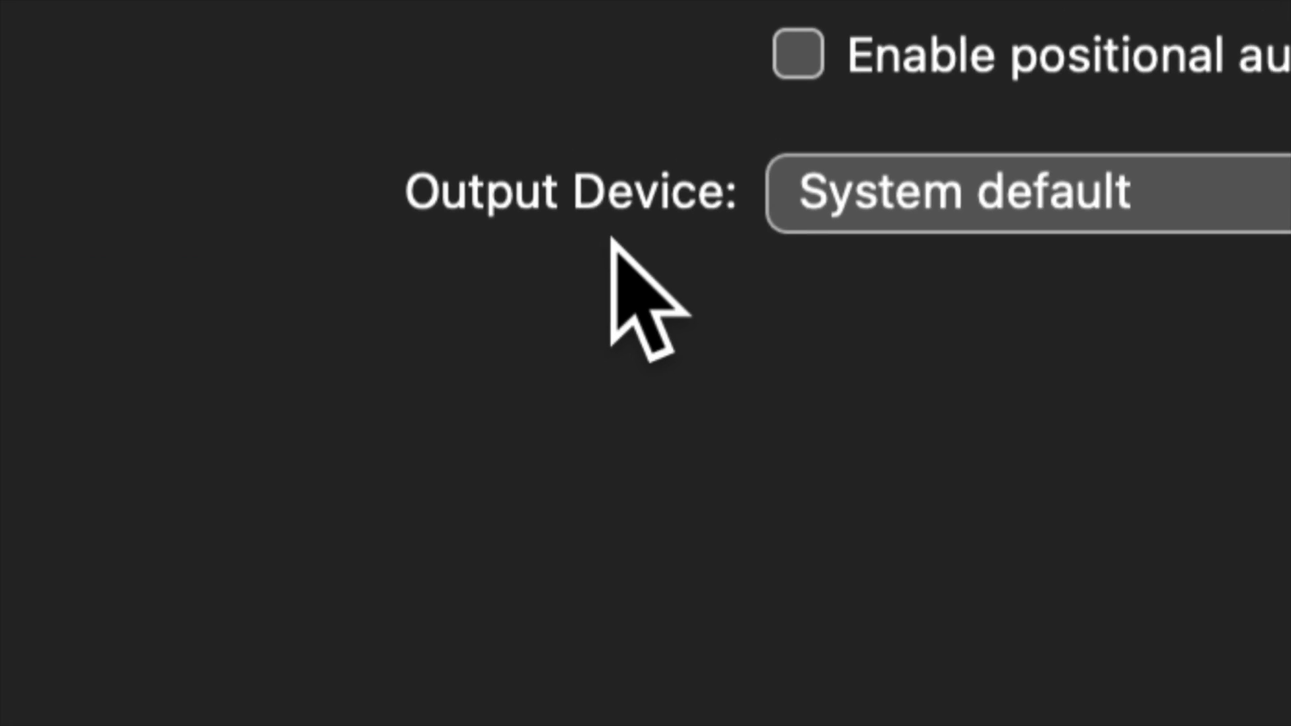